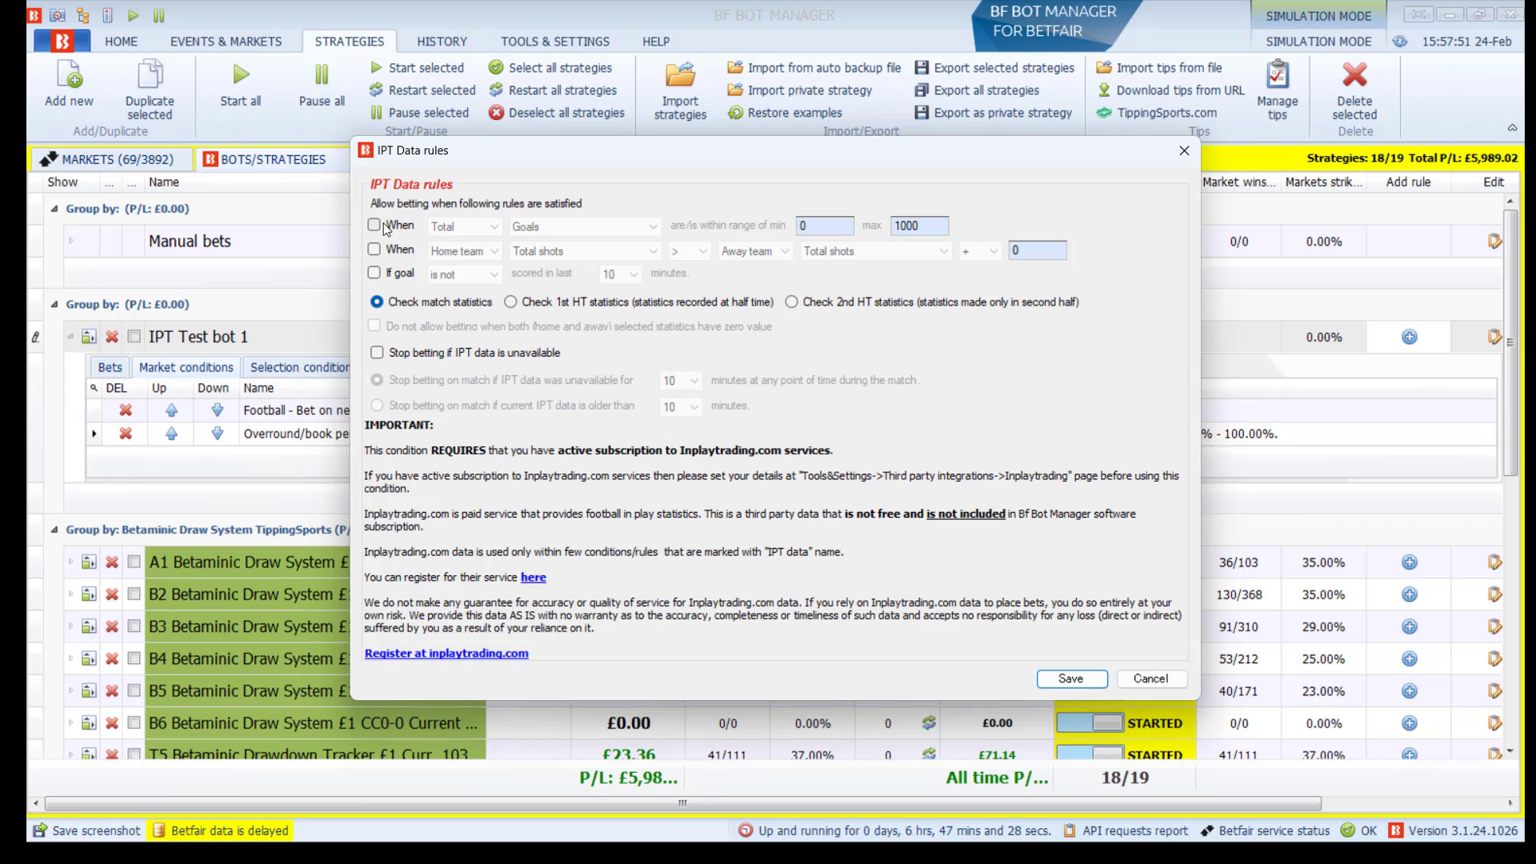
# Set the IPT data rule to allow betting when total minutes are between 1 and 61, and save it.
pyautogui.click(381, 227)
pyautogui.click(472, 230)
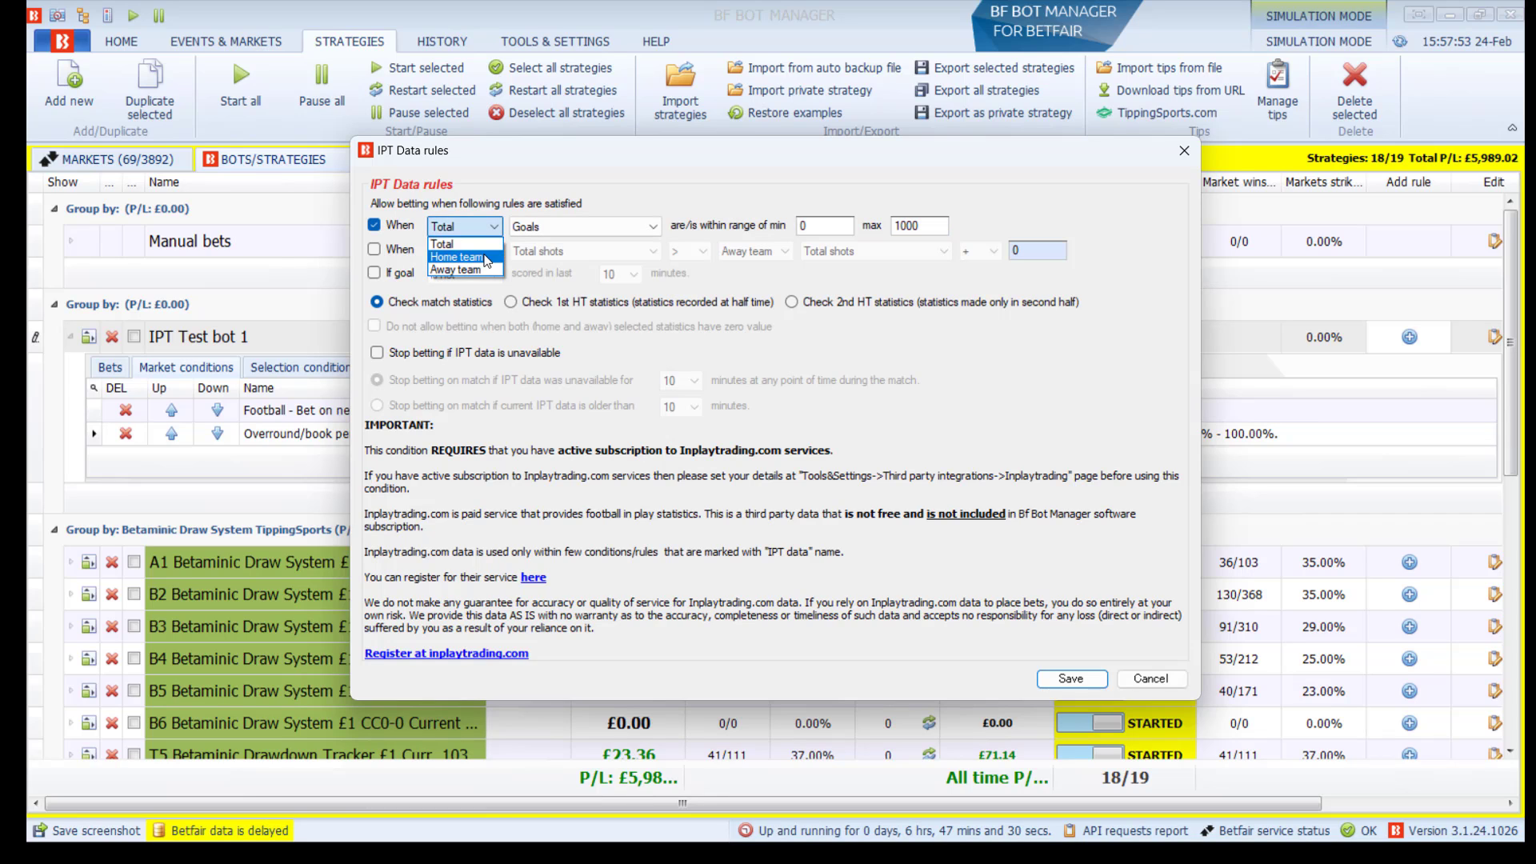
pyautogui.click(584, 227)
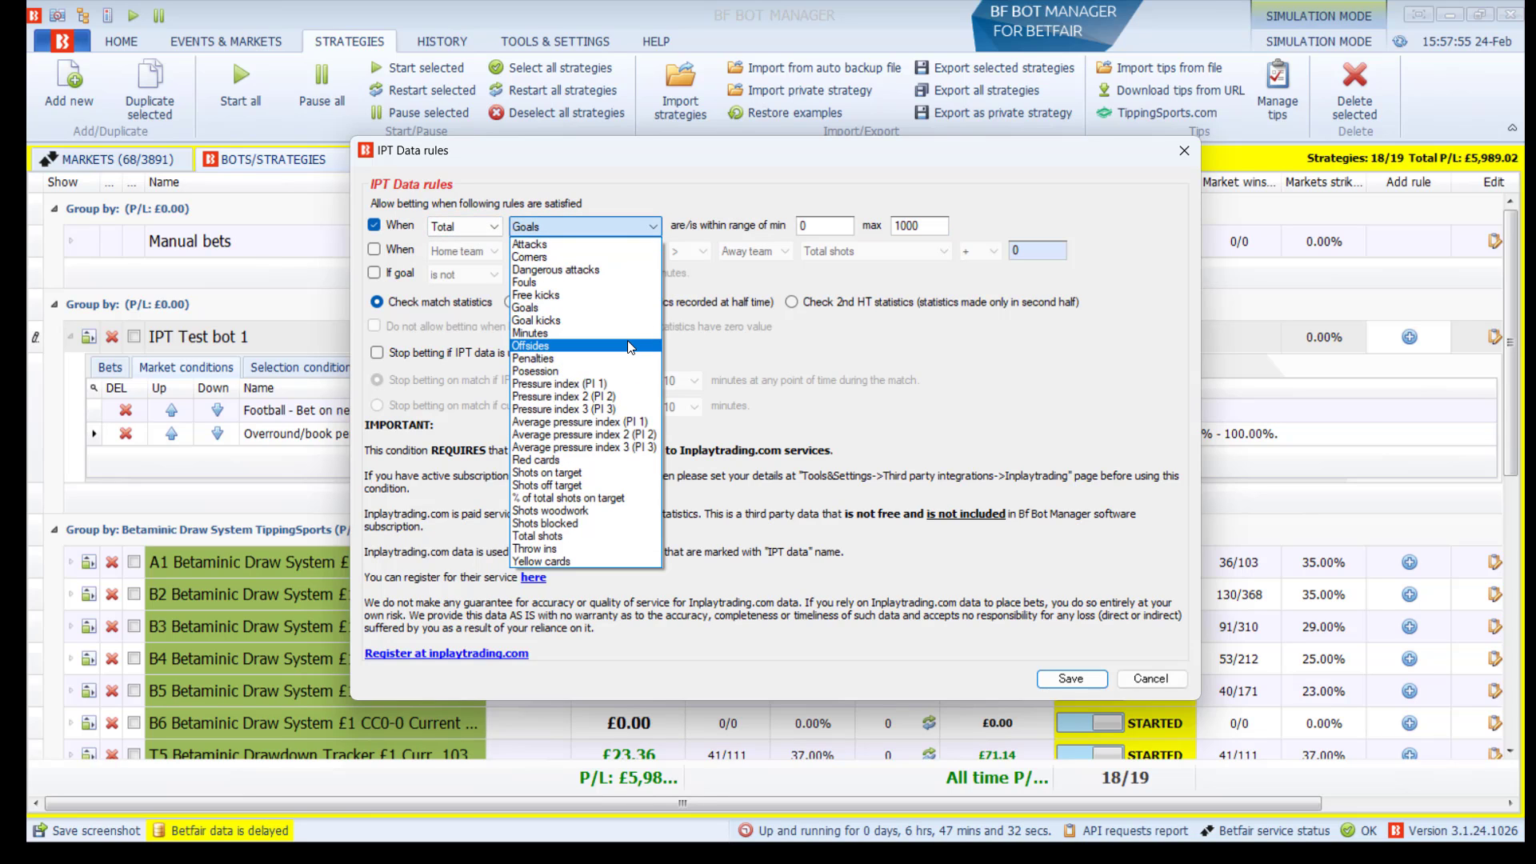
pyautogui.click(627, 328)
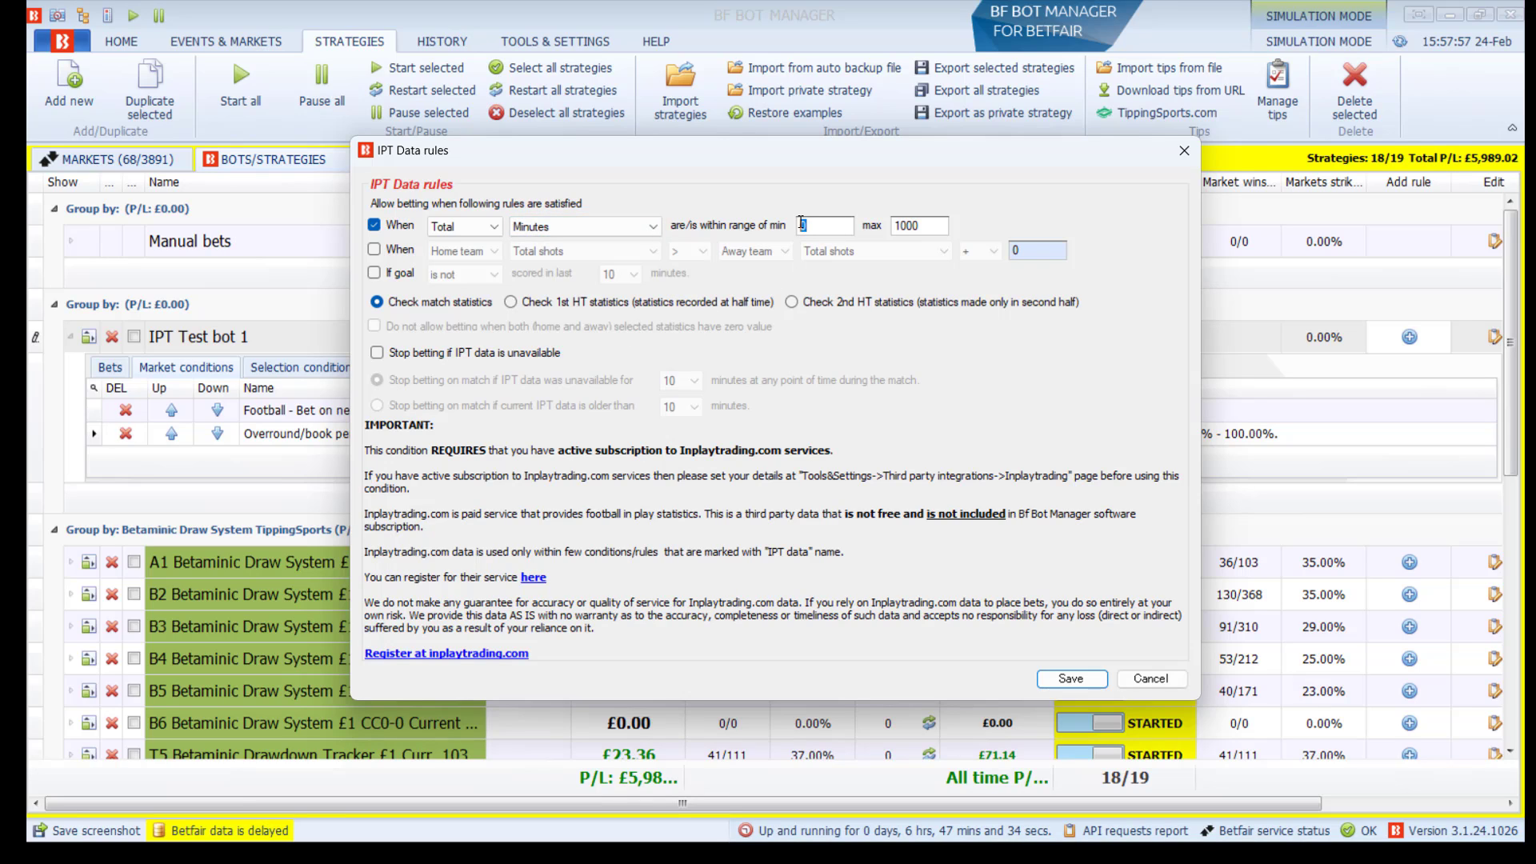
pyautogui.write('1')
pyautogui.click(923, 222)
pyautogui.write('61')
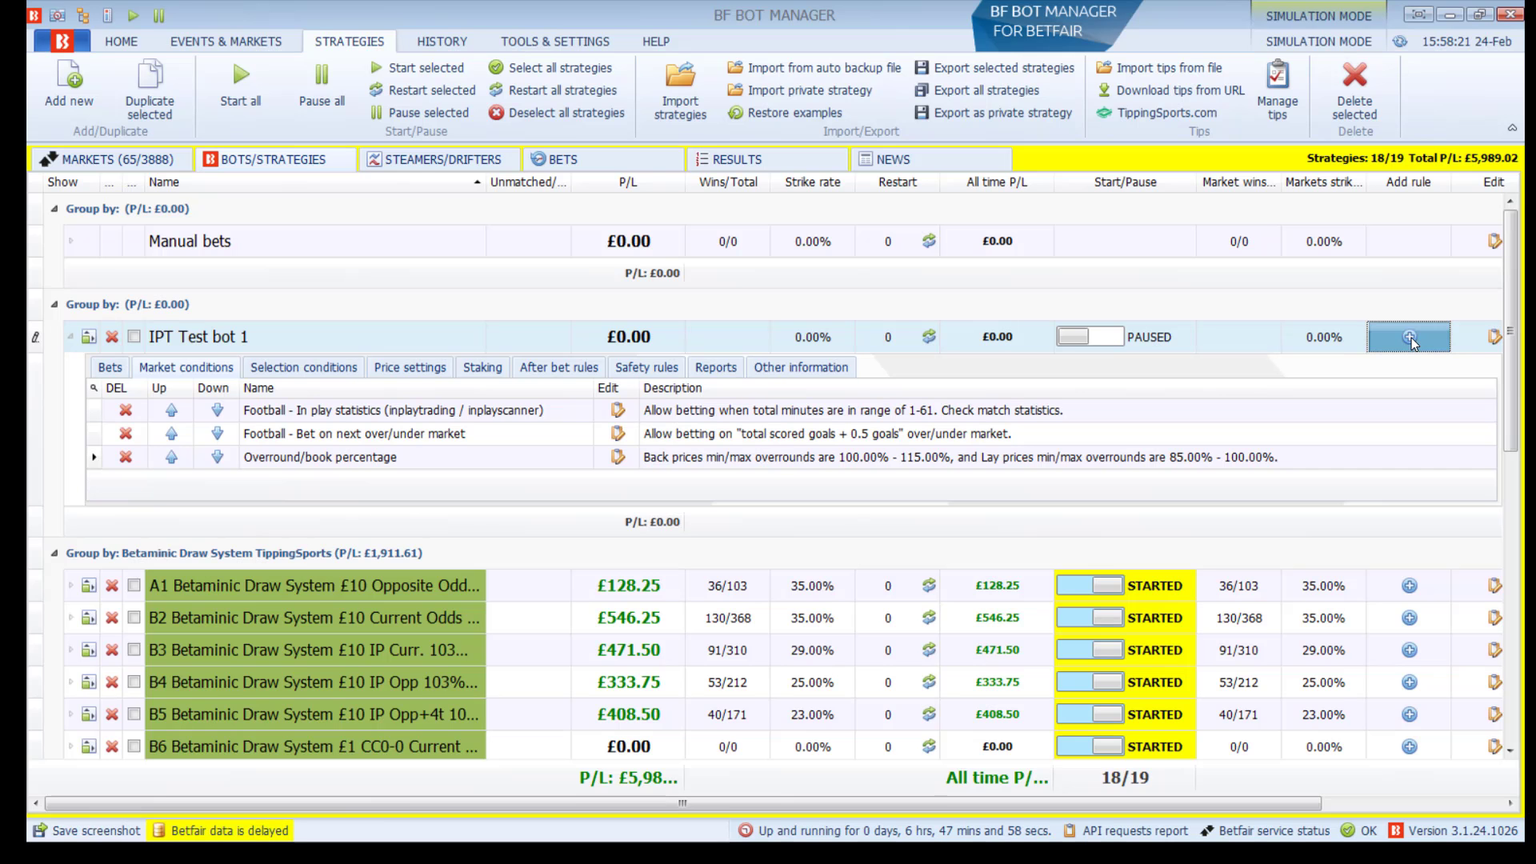
# Add an inplaytrading in-play statistics rule to IPT Test bot 1 requiring total Pressure index (PI 1) of at least 50.
pyautogui.click(1410, 338)
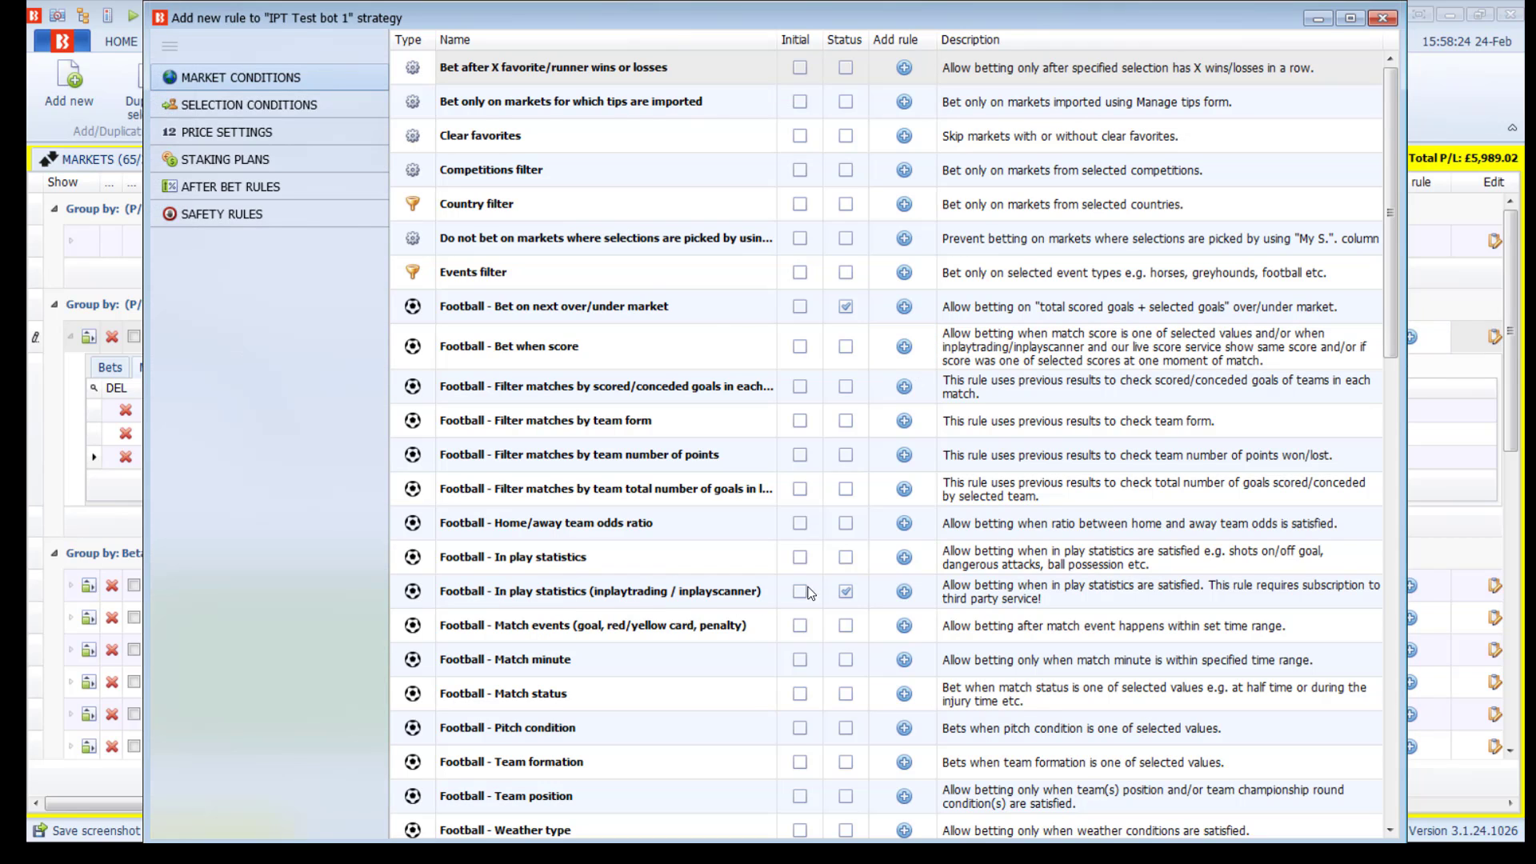
pyautogui.click(905, 591)
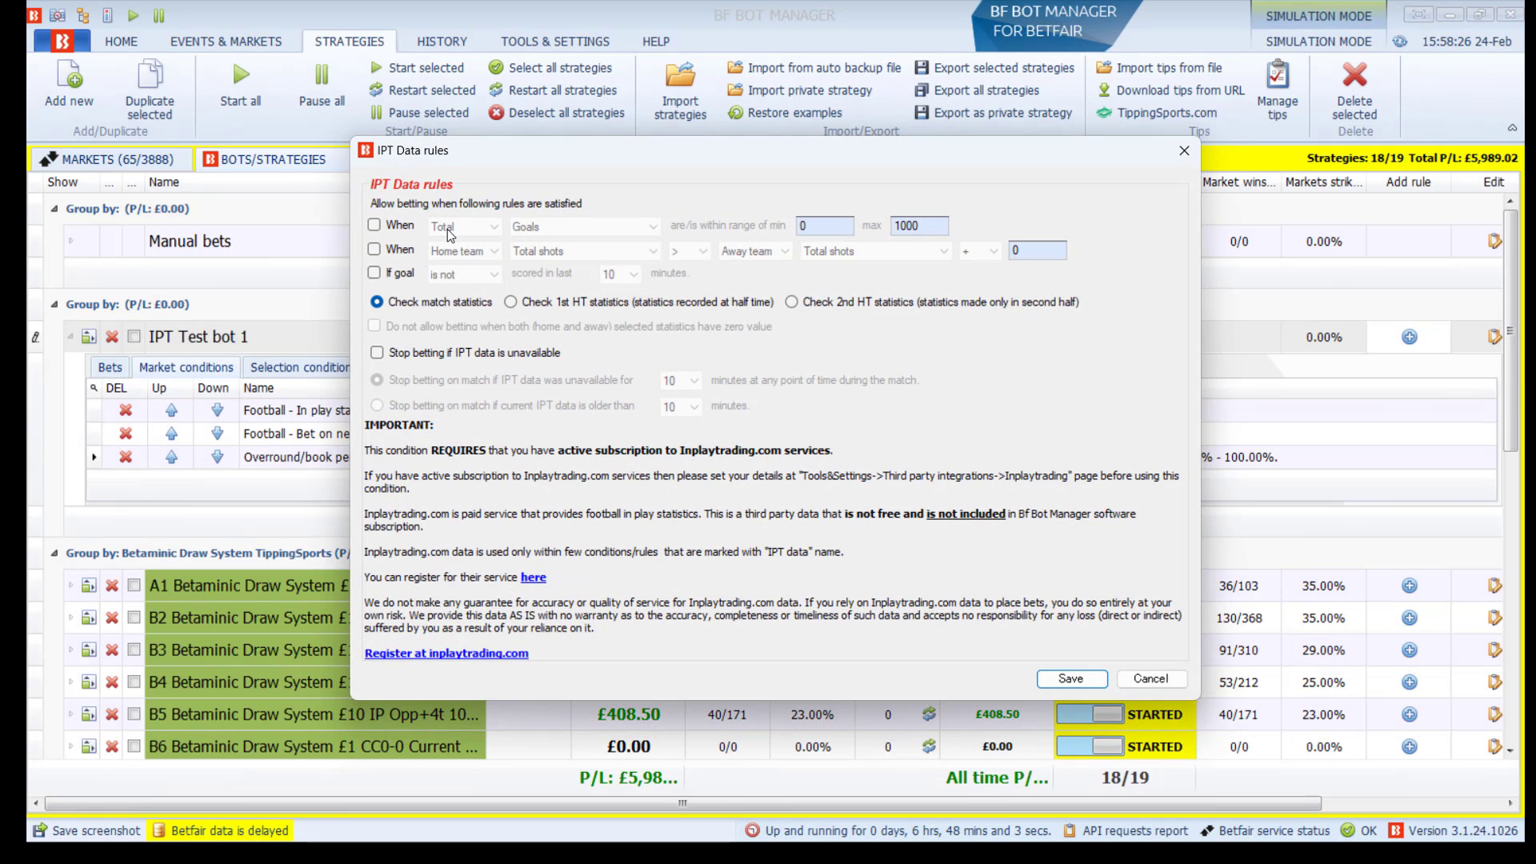
pyautogui.click(399, 226)
pyautogui.click(516, 227)
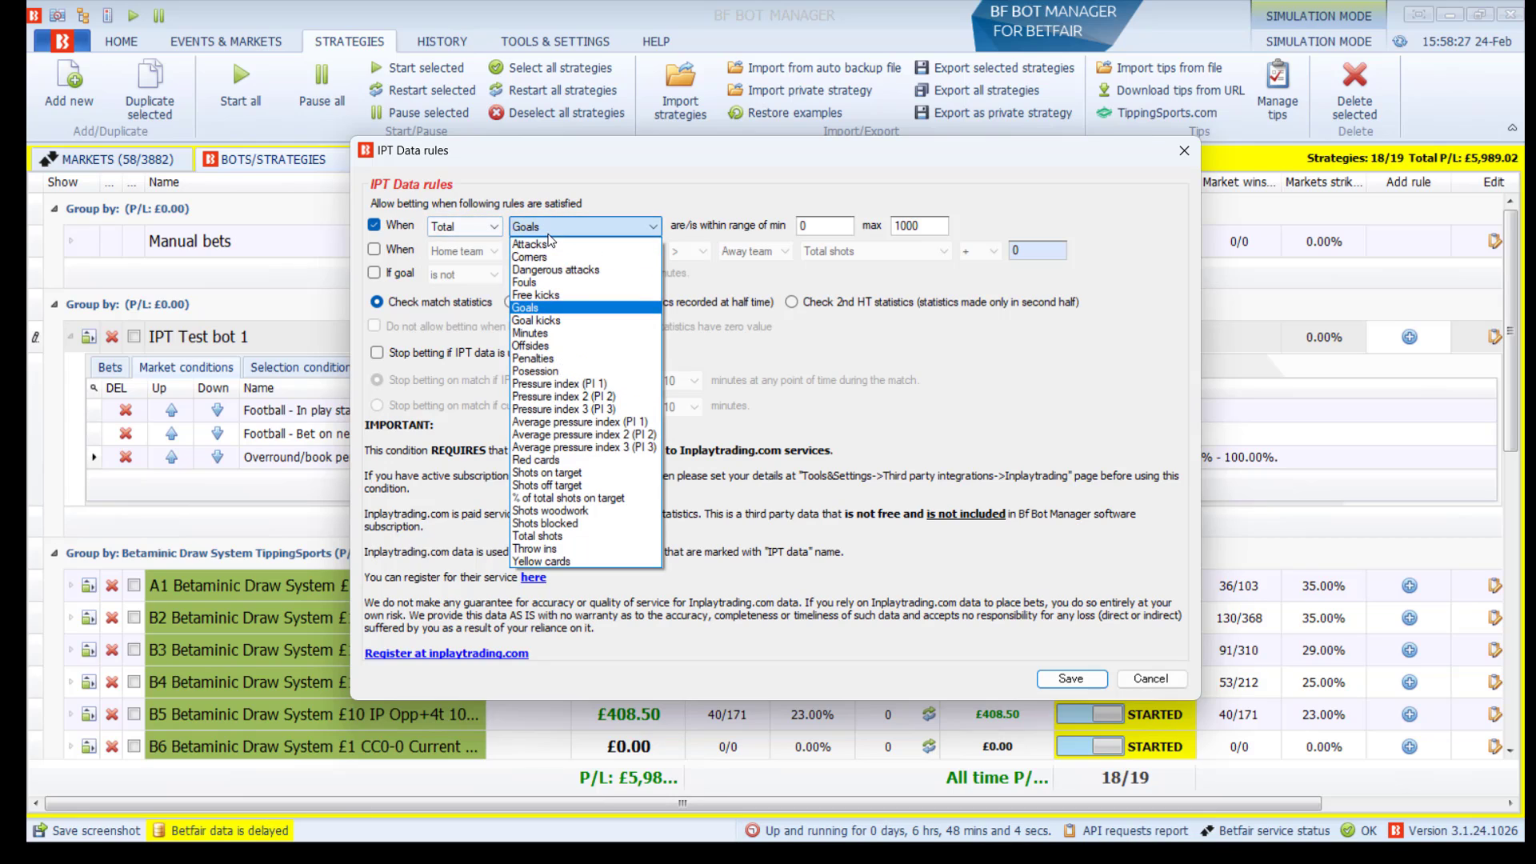
pyautogui.click(635, 386)
pyautogui.press('Tab')
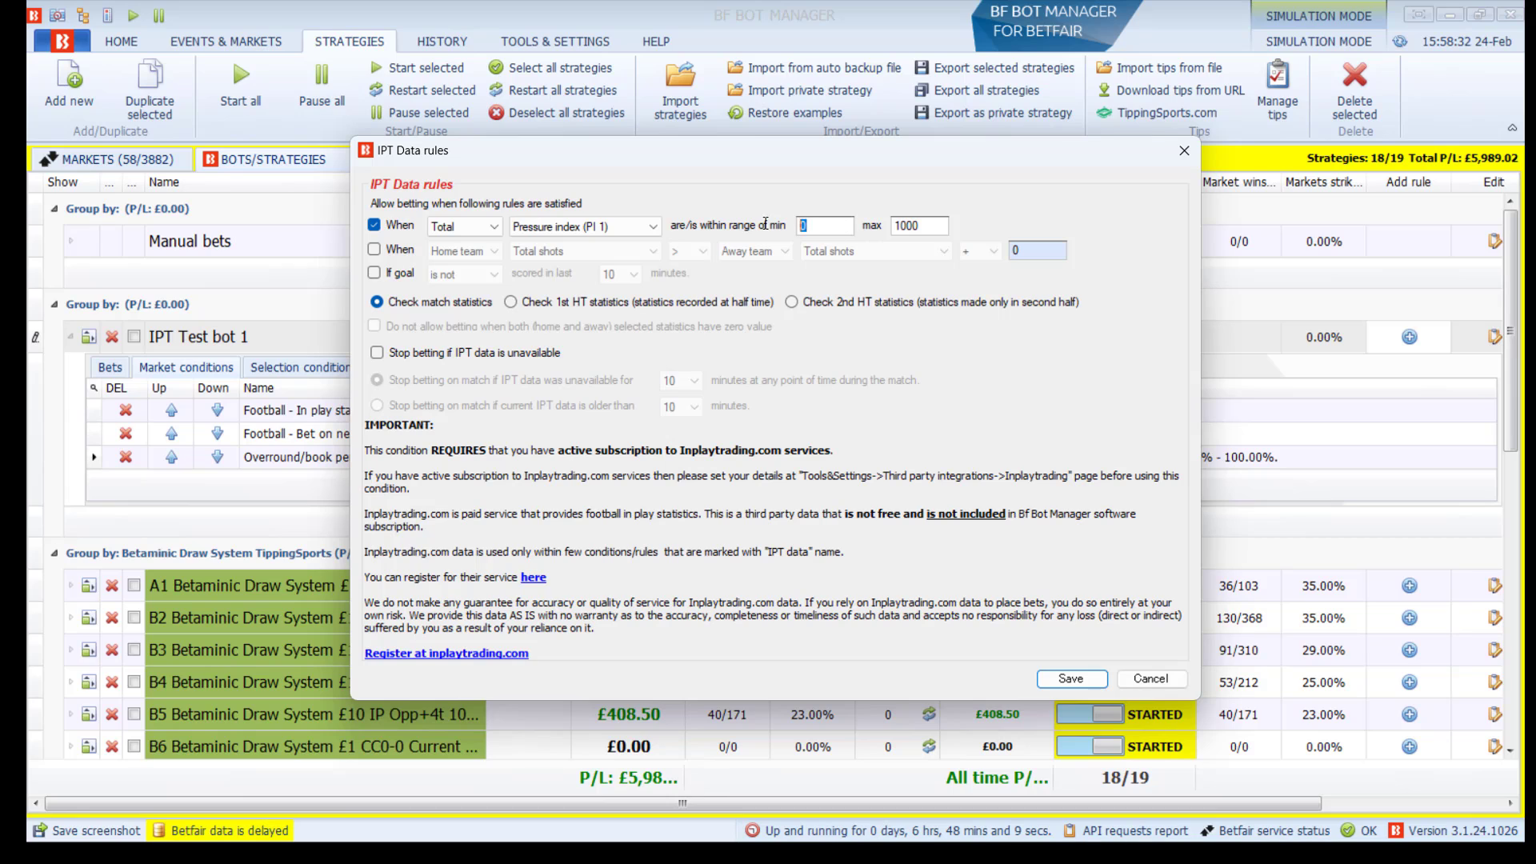
pyautogui.write('50')
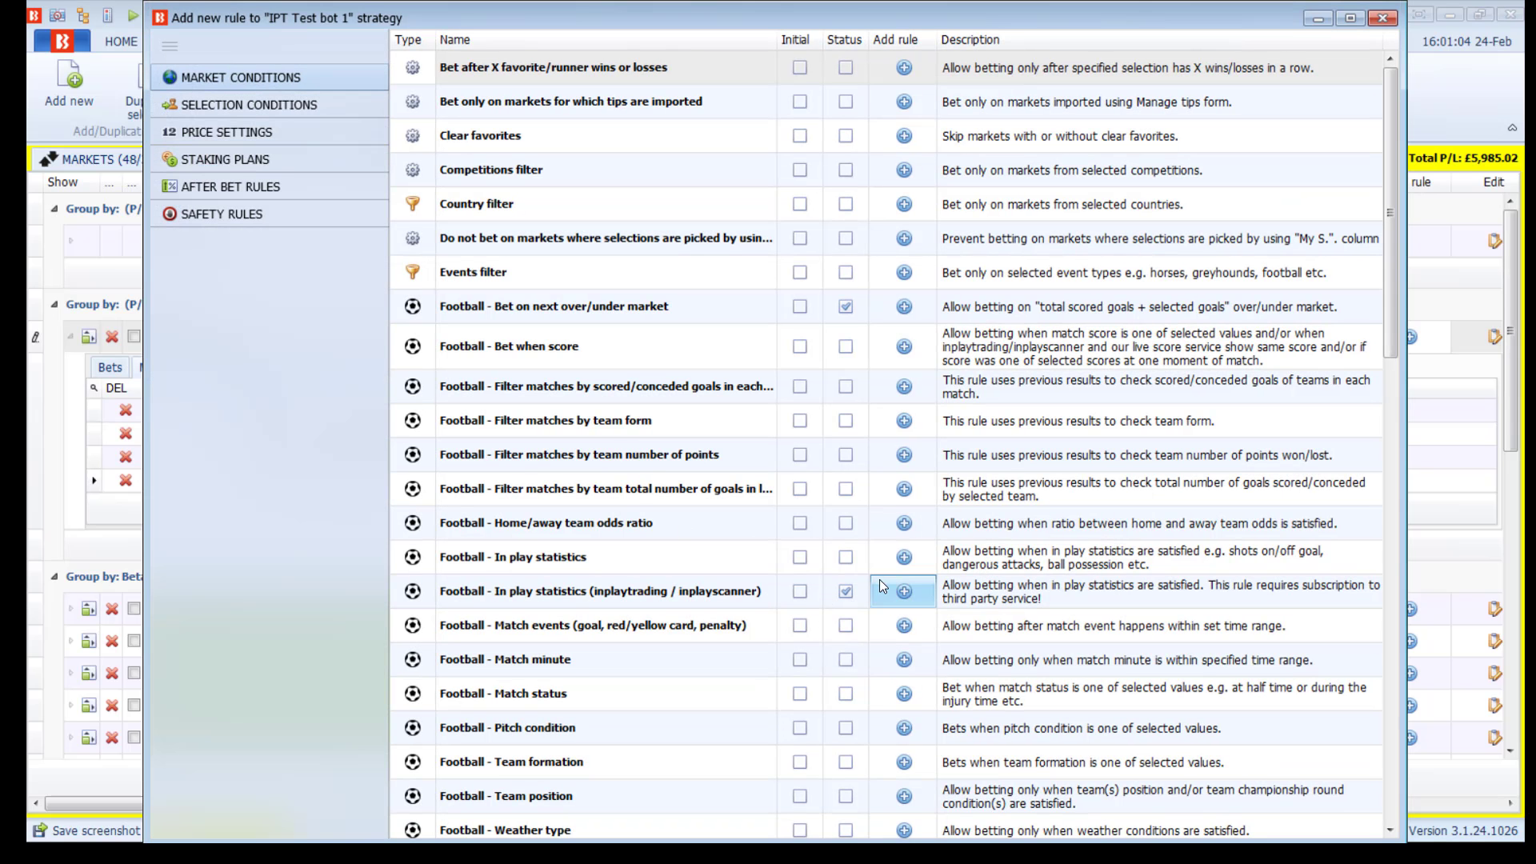
# Add another inplaytrading in-play statistics rule requiring total Pressure index 2 (PI 2) of at least 10.
pyautogui.click(896, 590)
pyautogui.click(373, 225)
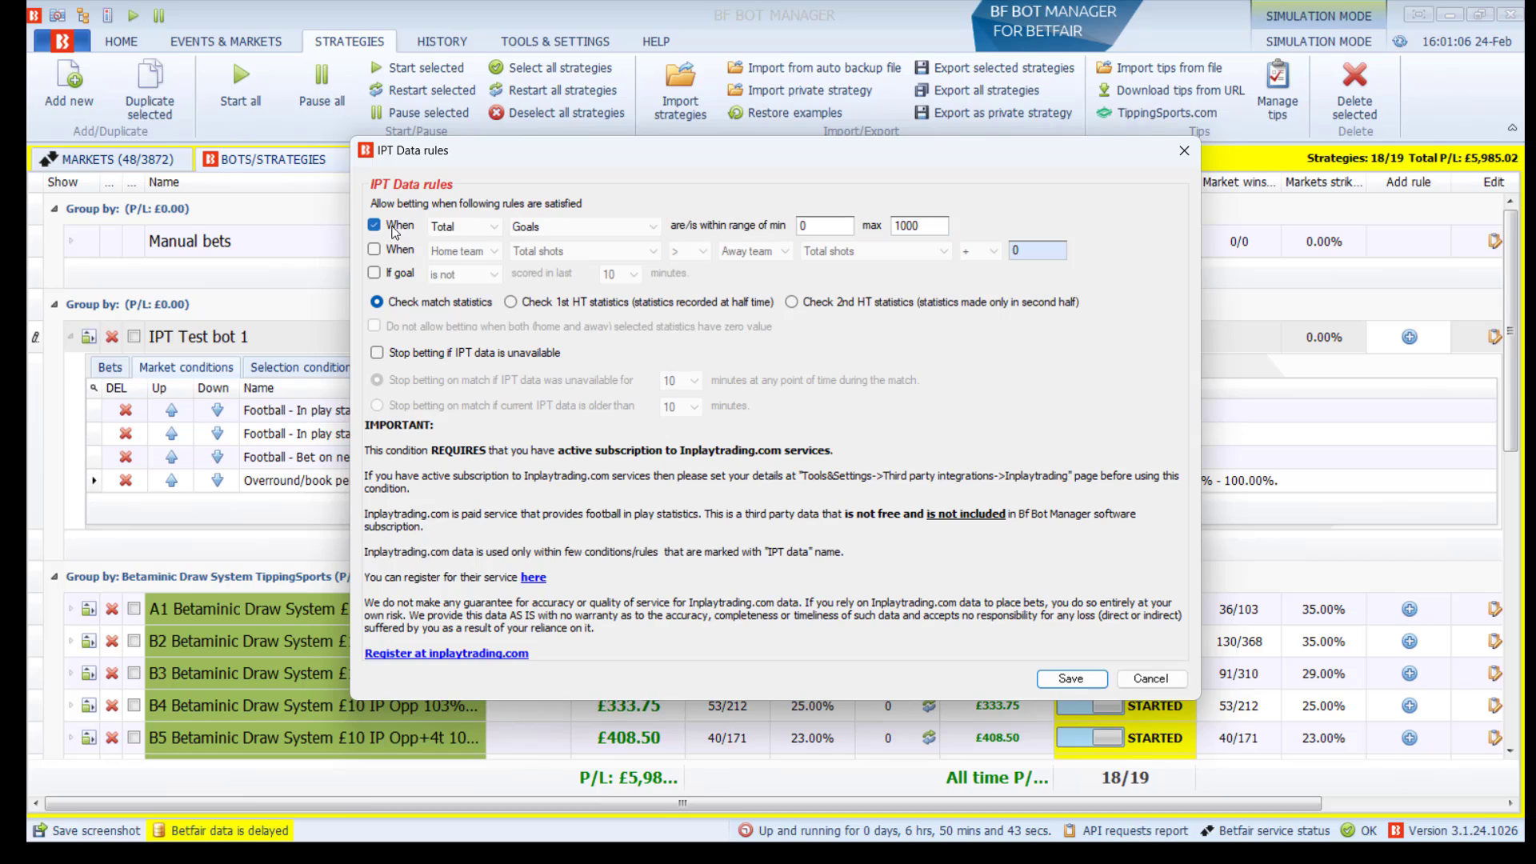
pyautogui.click(592, 226)
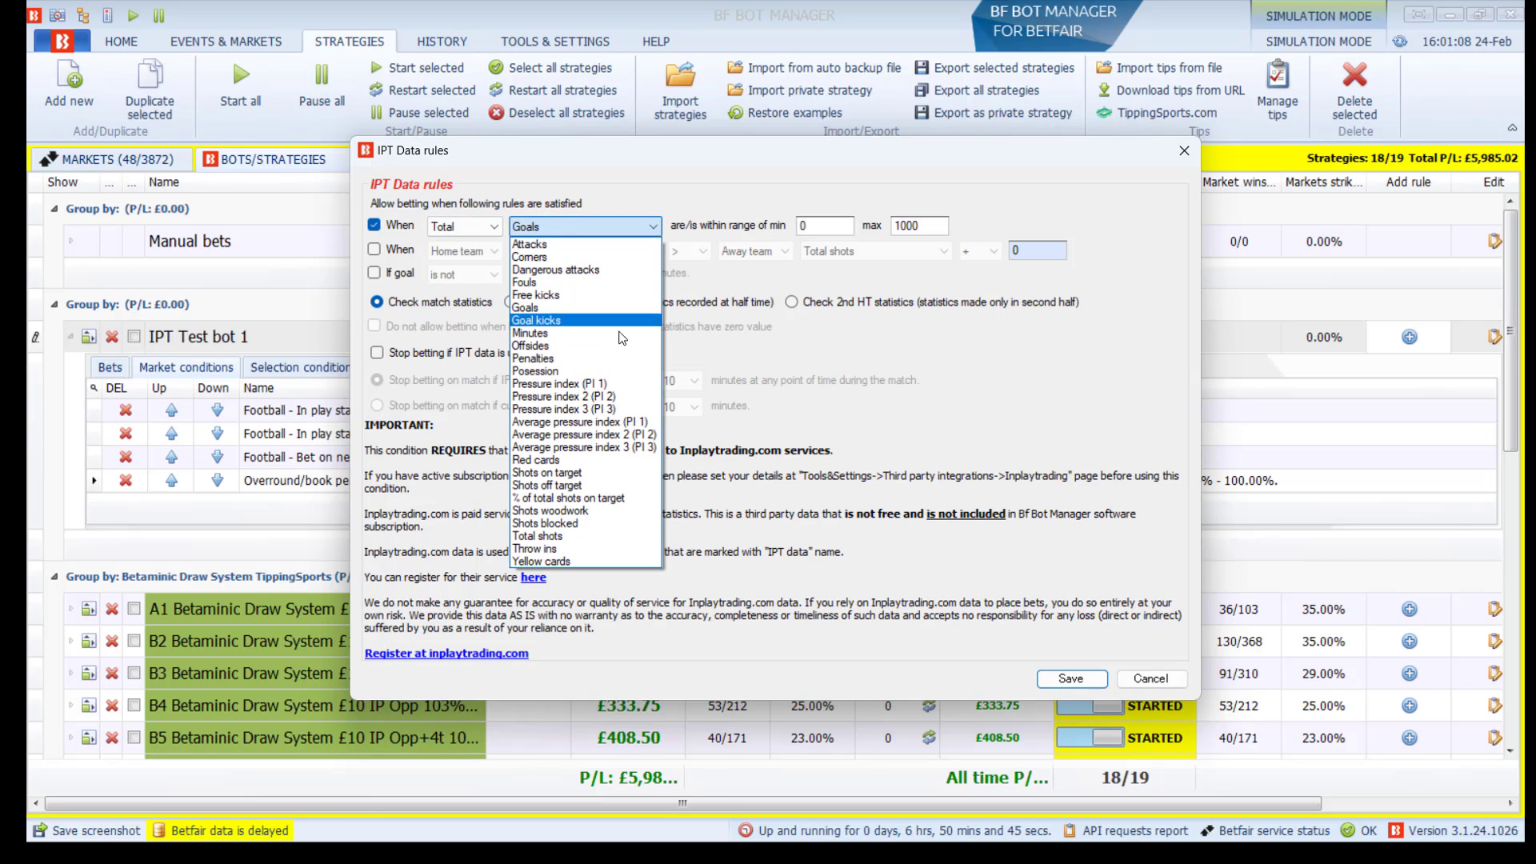
pyautogui.click(634, 395)
pyautogui.moveTo(826, 226); pyautogui.dragTo(768, 222)
pyautogui.write('1')
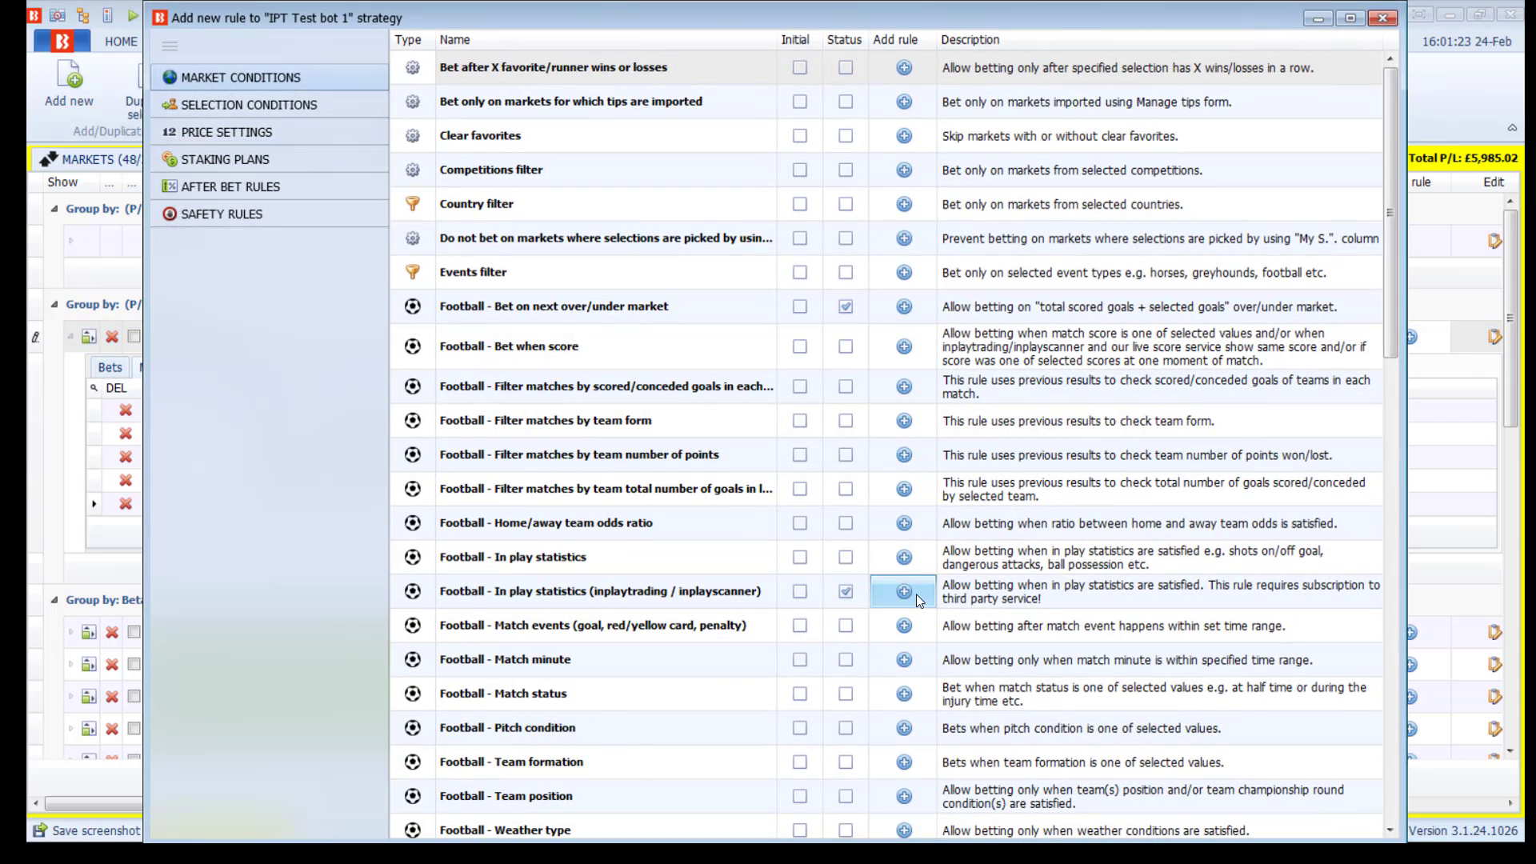
# Add a further inplaytrading in-play statistics rule requiring total Pressure index 3 (PI 3) of at least 5.
pyautogui.click(915, 594)
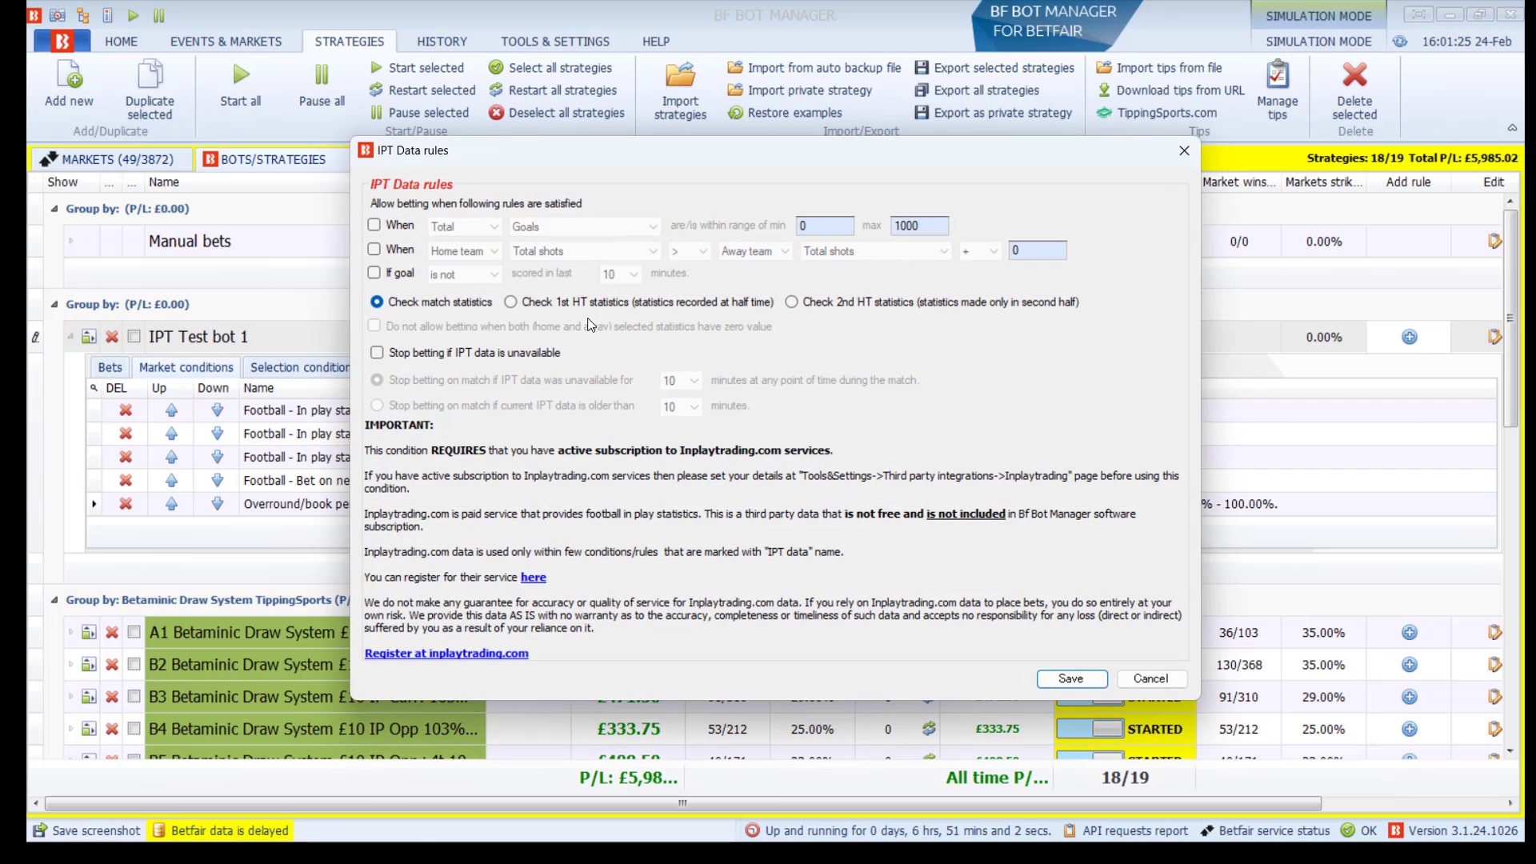
pyautogui.click(374, 225)
pyautogui.click(543, 228)
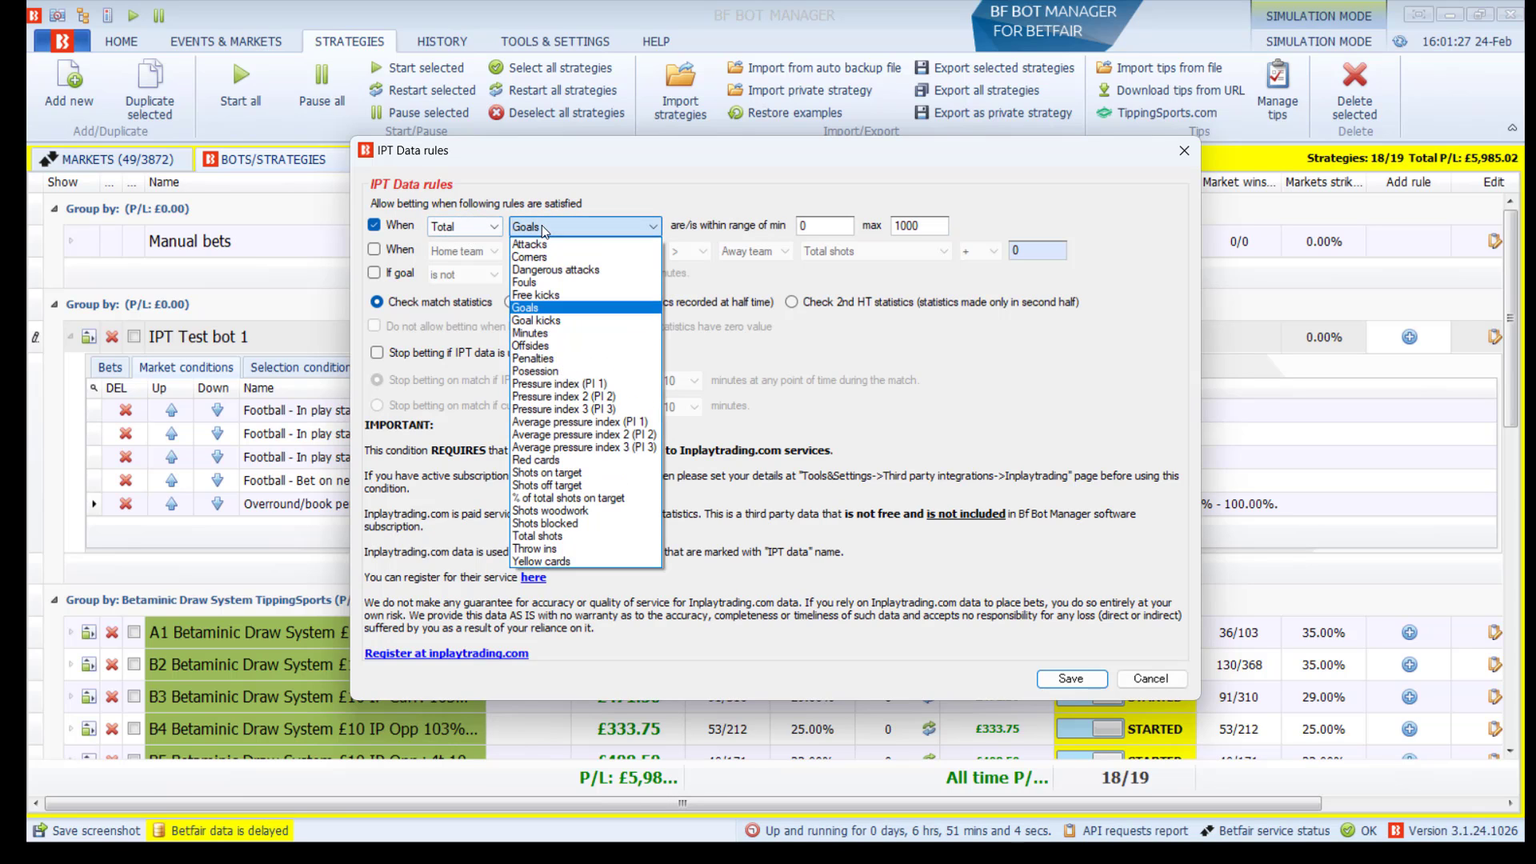
pyautogui.click(623, 409)
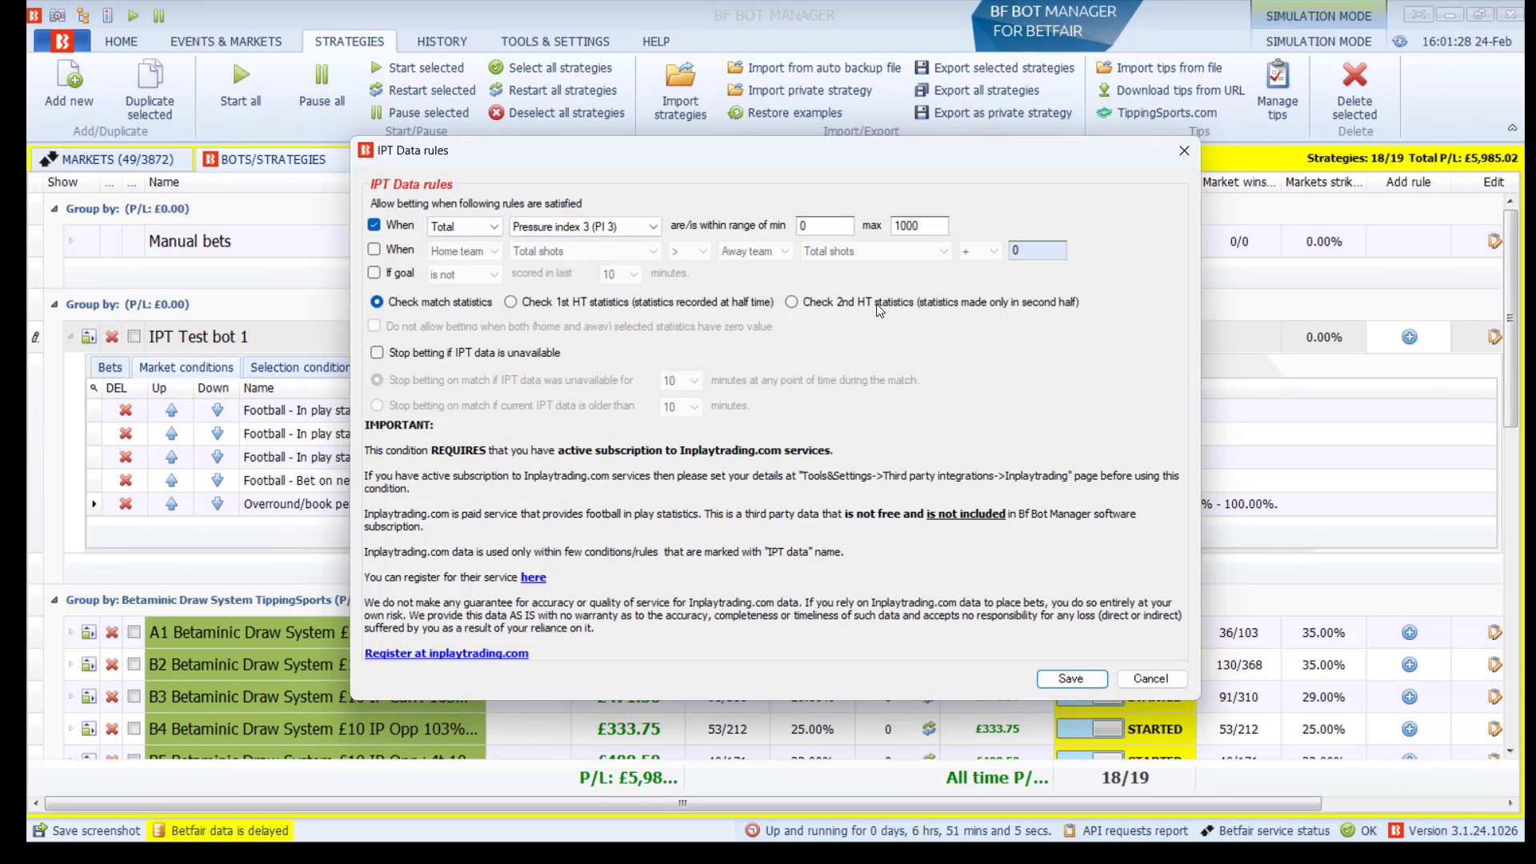
pyautogui.doubleClick(832, 227)
pyautogui.write('5')
pyautogui.click(1090, 678)
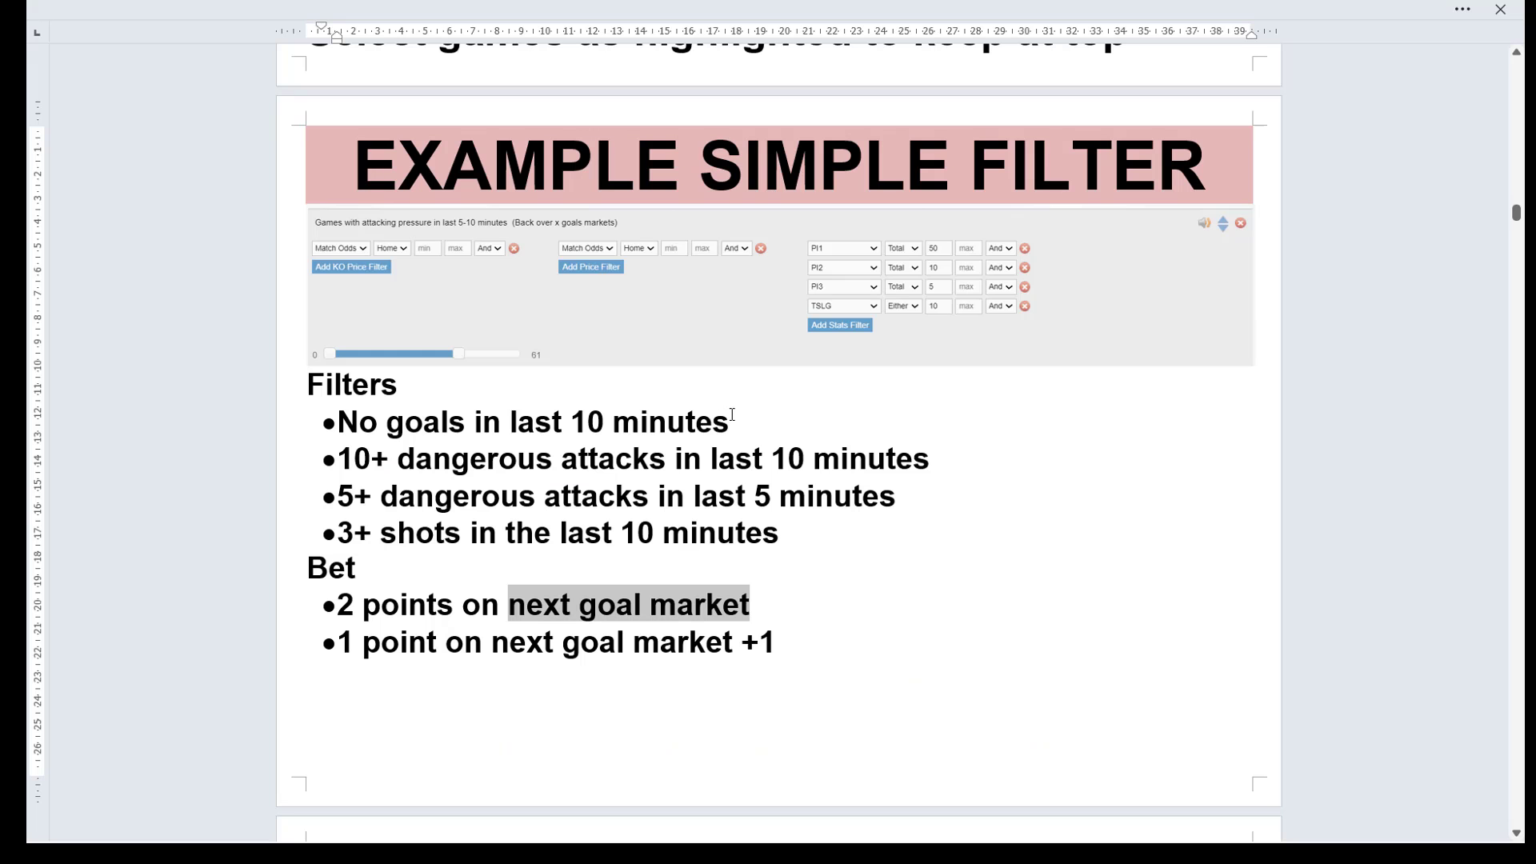
# Check the no-goals filter in the example document and add an IPT rule requiring that no goal is scored in the last 10 minutes.
pyautogui.moveTo(740, 422); pyautogui.dragTo(337, 421)
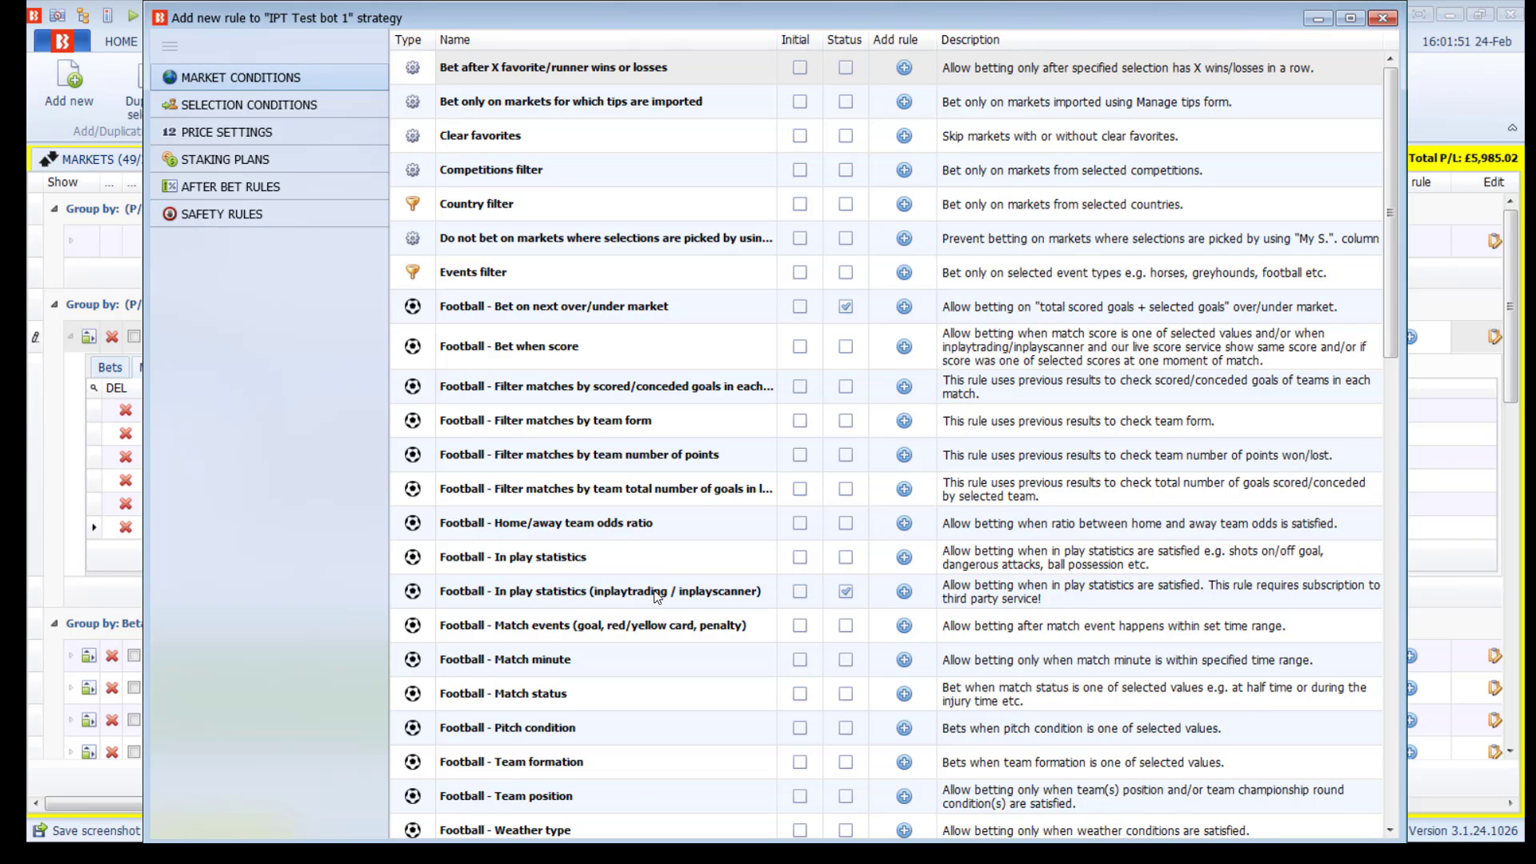
pyautogui.click(902, 593)
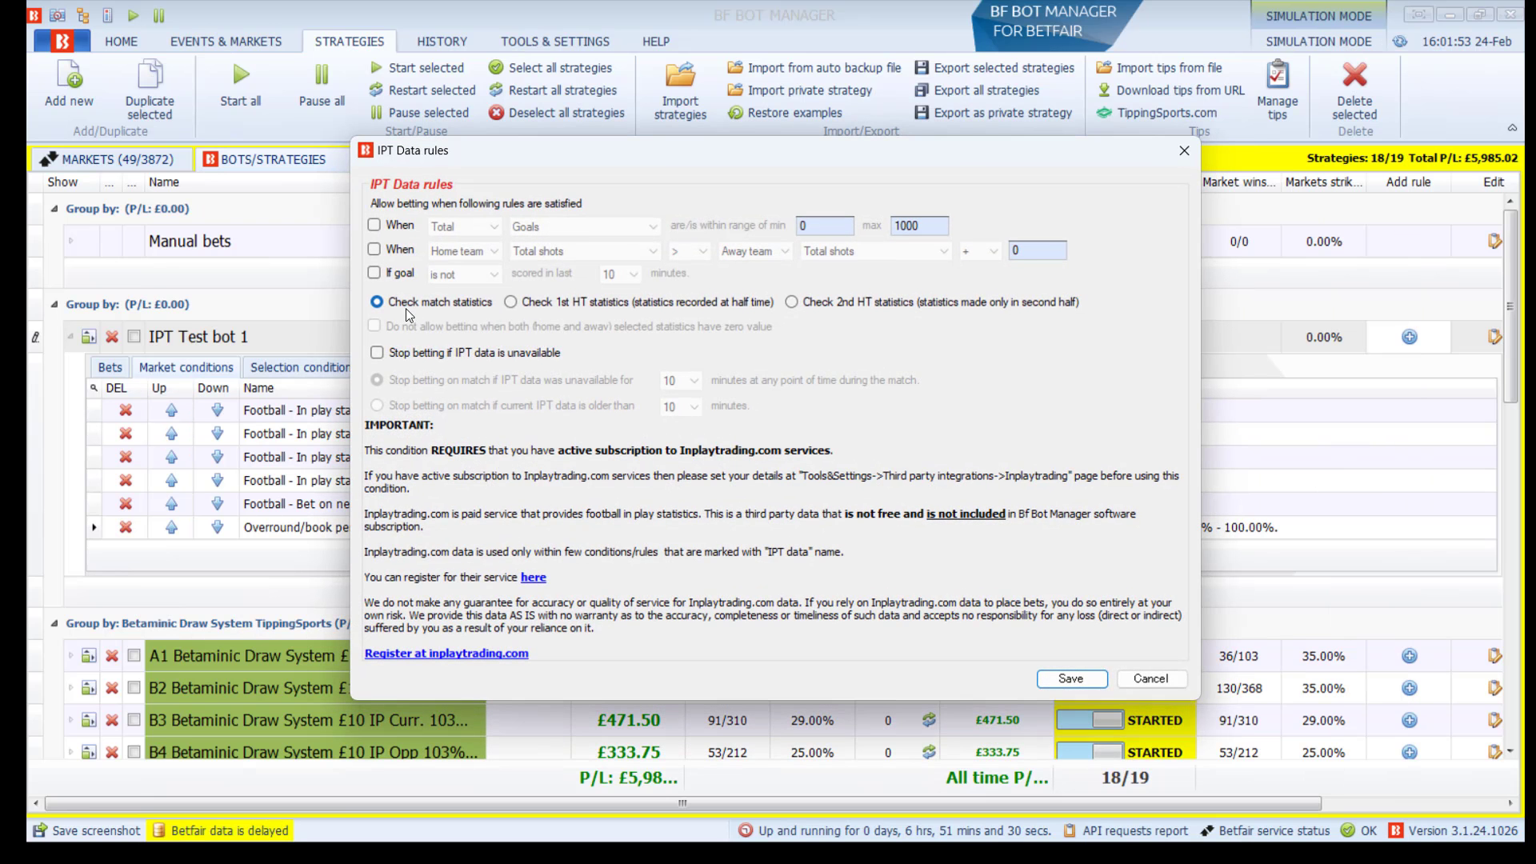
pyautogui.click(374, 273)
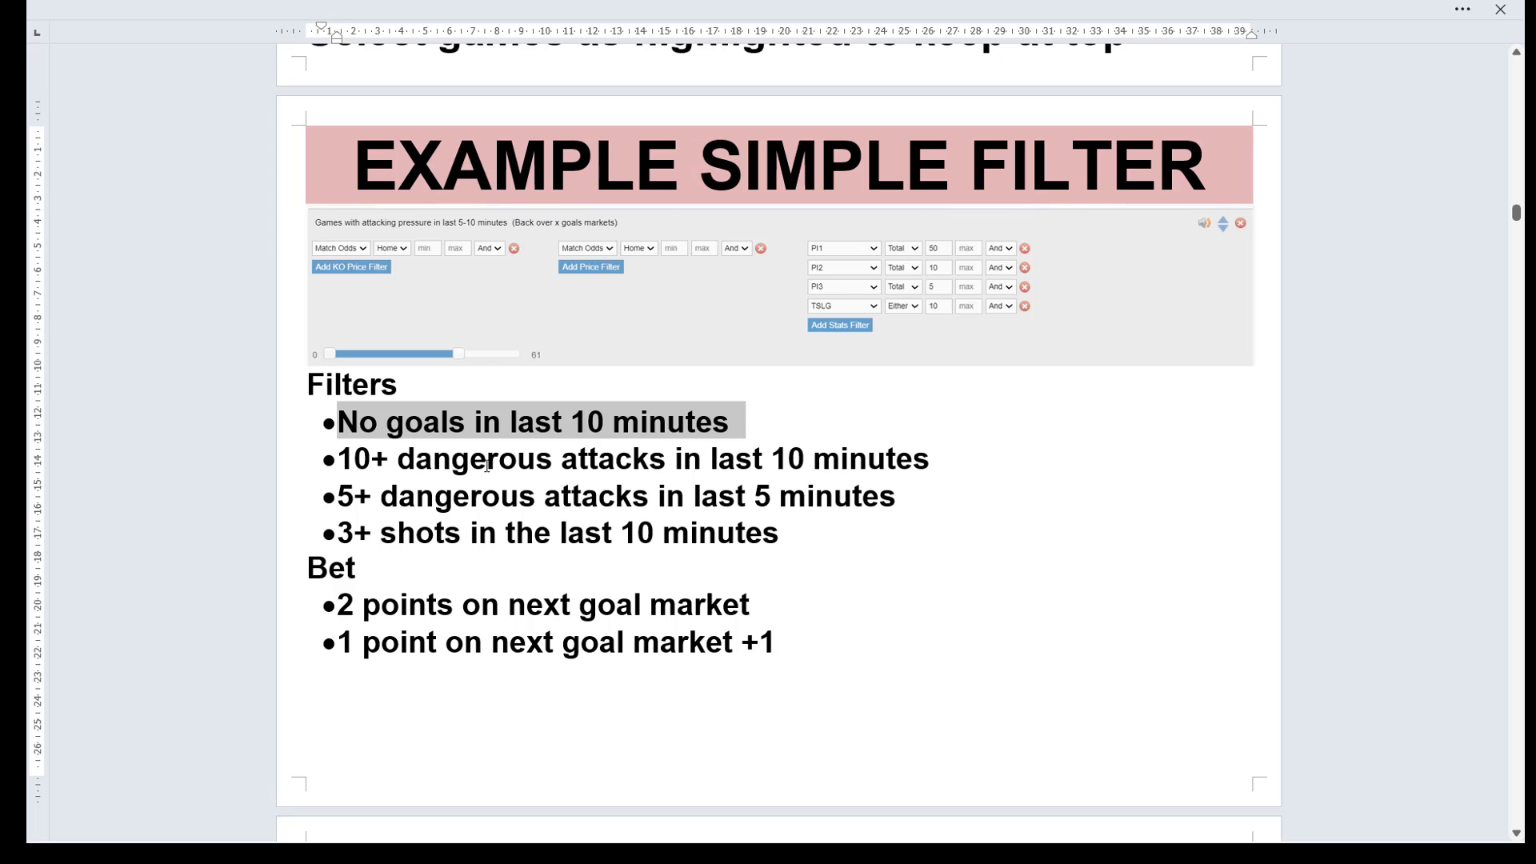
# Review the Bet section of the example filter document, highlighting the line on 2 points for the next goal market.
pyautogui.moveTo(785, 645); pyautogui.dragTo(312, 549)
pyautogui.click(381, 606)
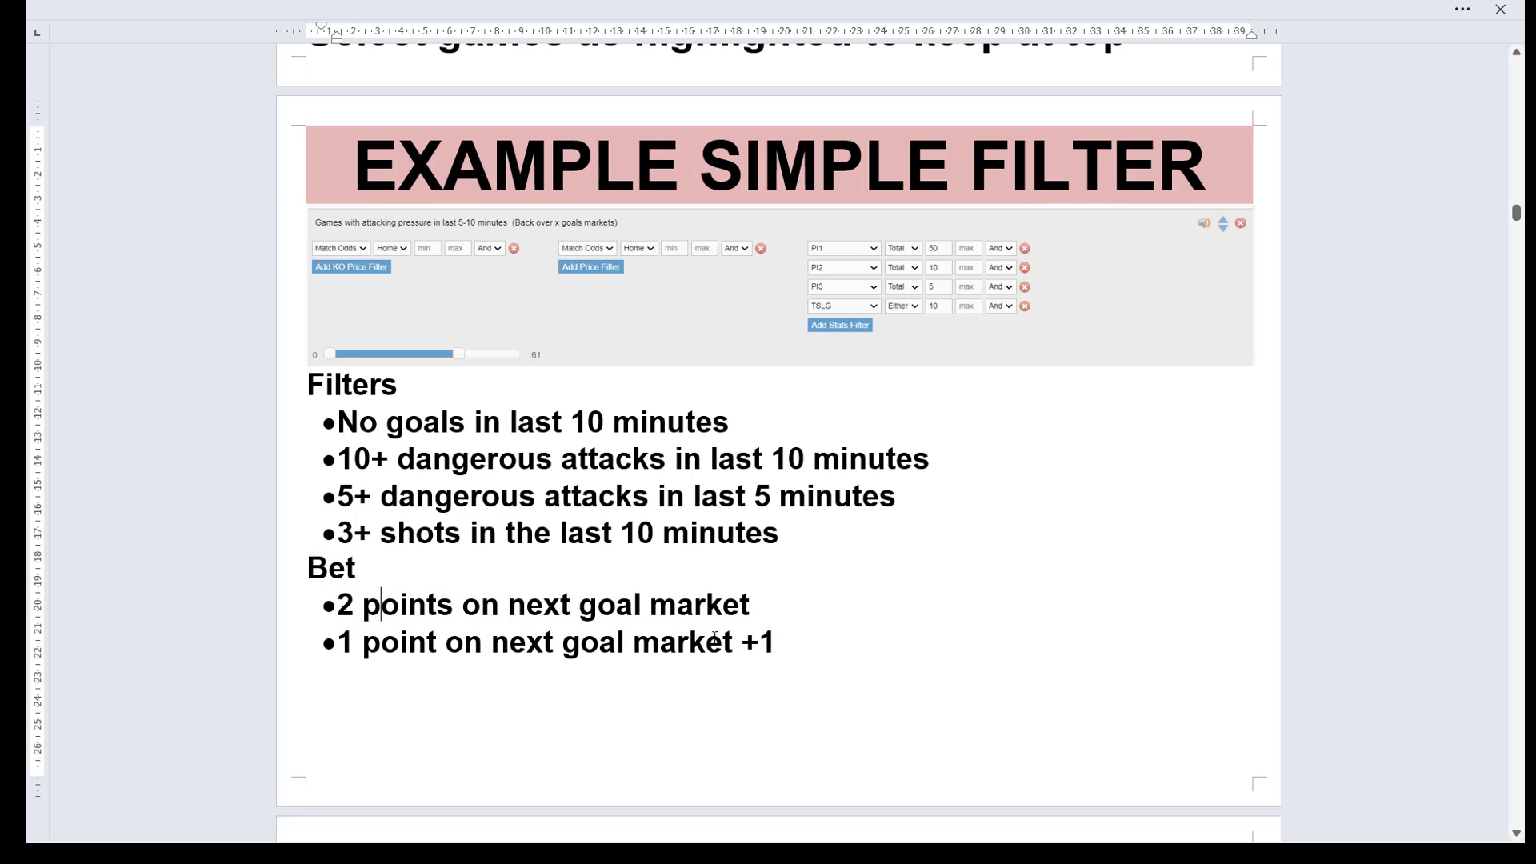
pyautogui.moveTo(710, 596); pyautogui.dragTo(335, 606)
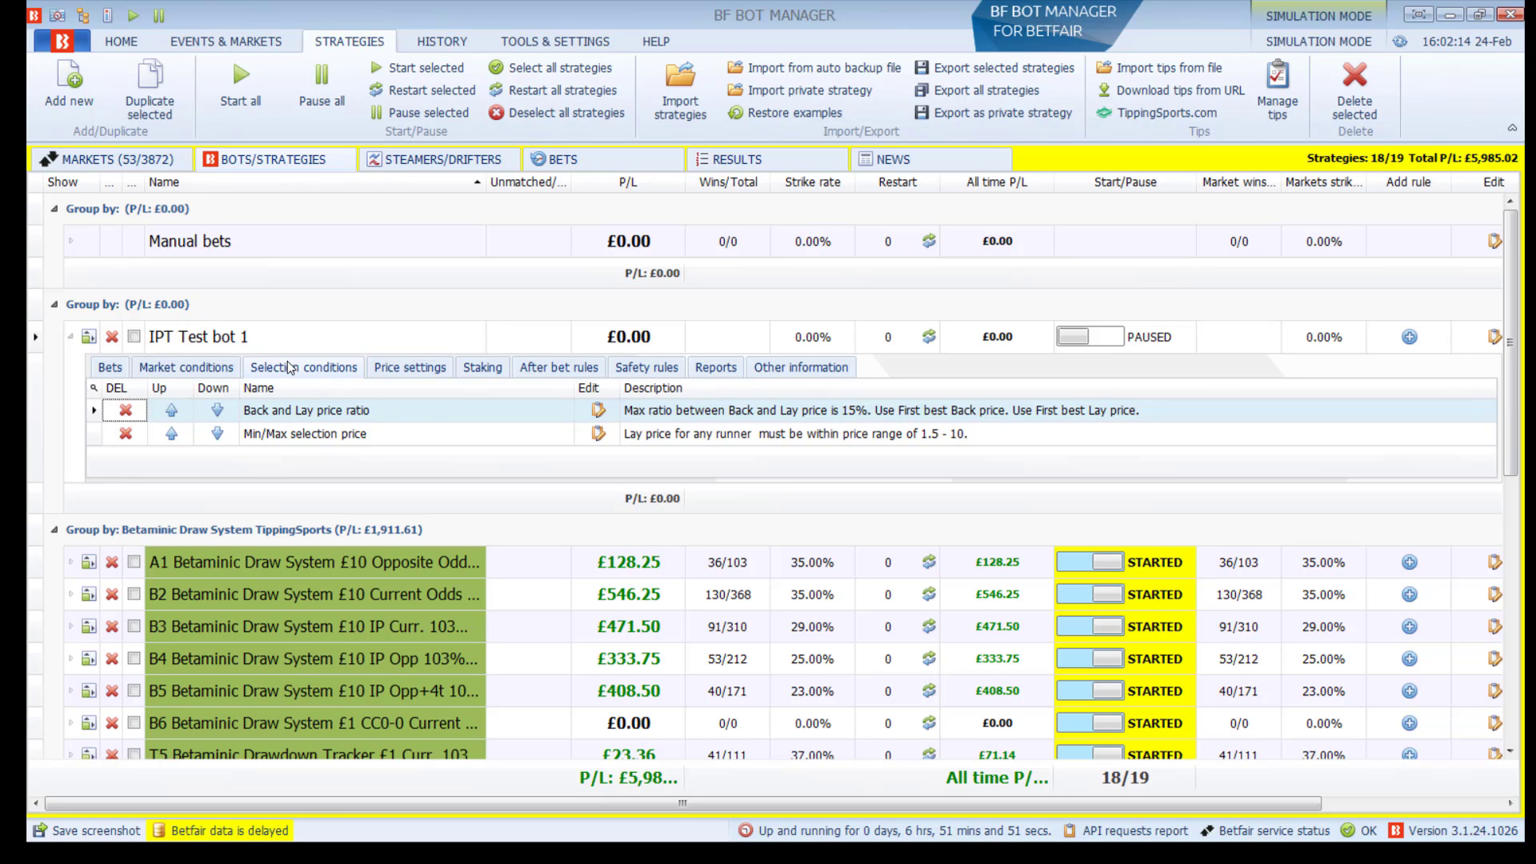
# Remove the Min/Max selection price condition from the selection conditions of IPT Test bot 1.
pyautogui.click(126, 433)
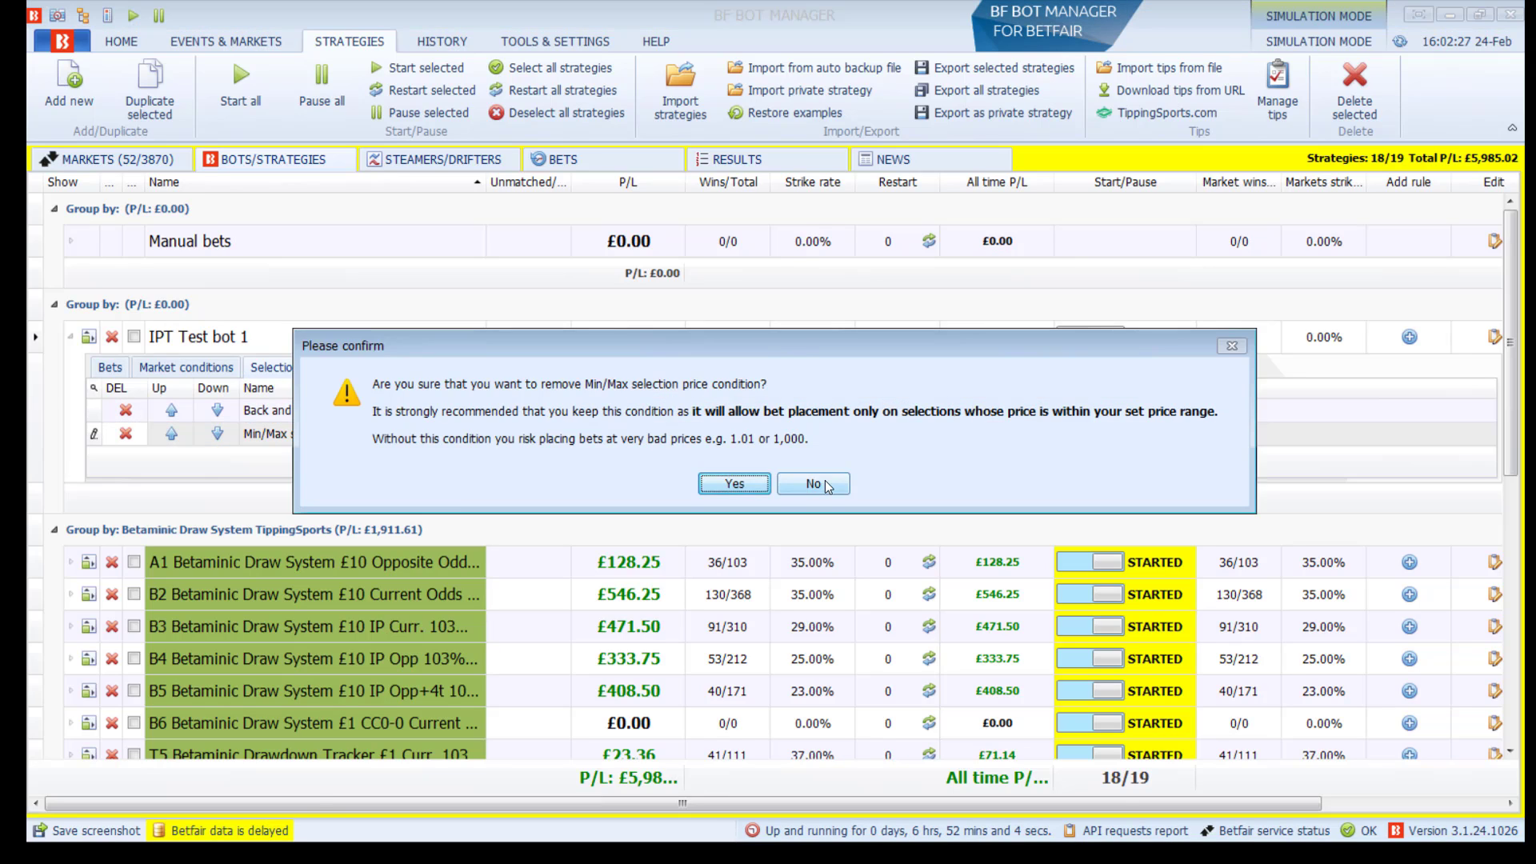
pyautogui.click(817, 483)
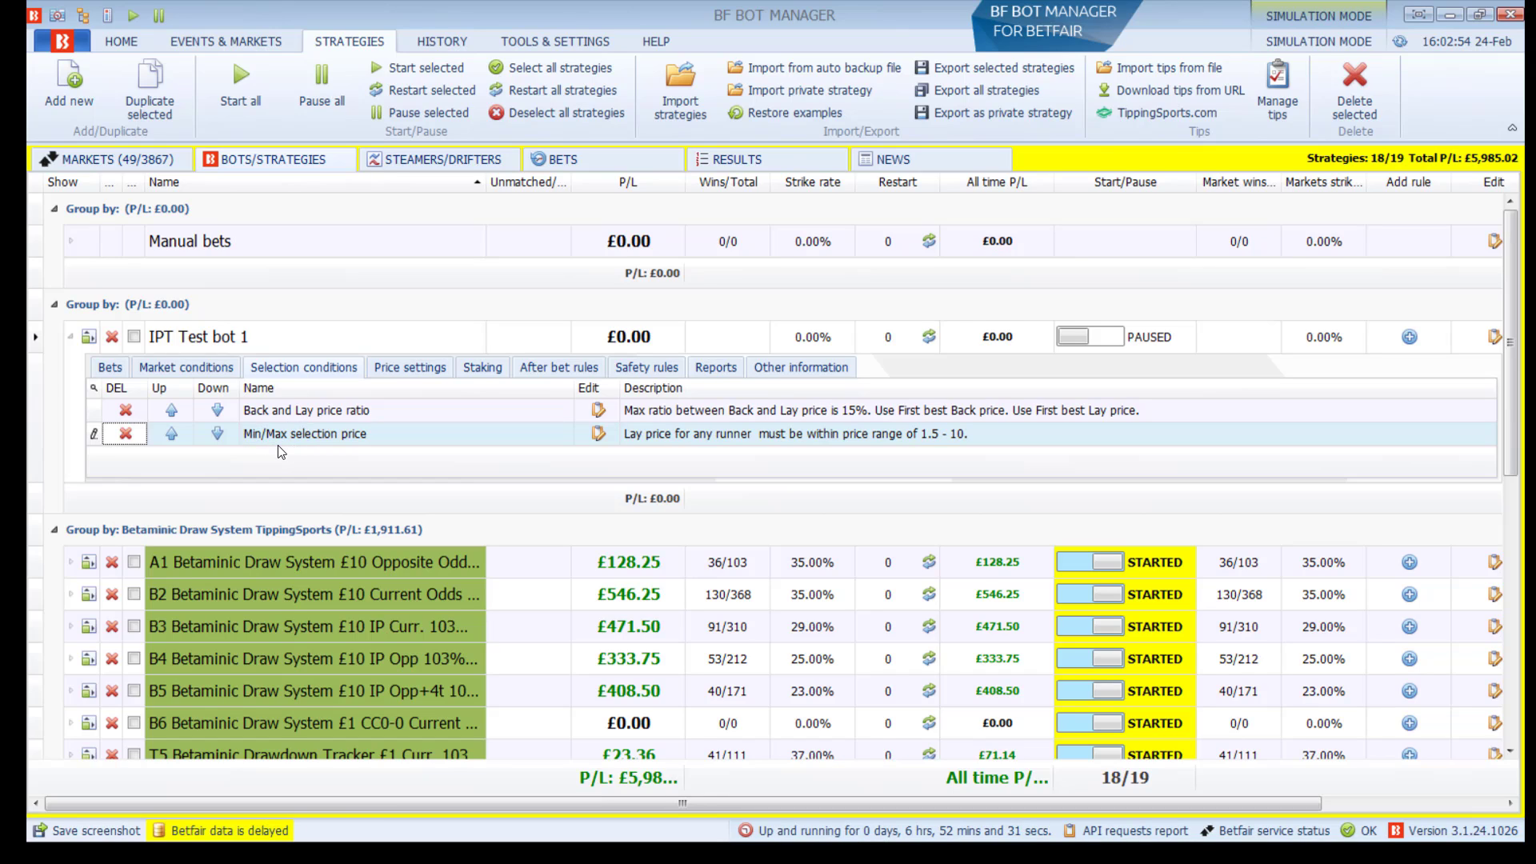
pyautogui.click(762, 445)
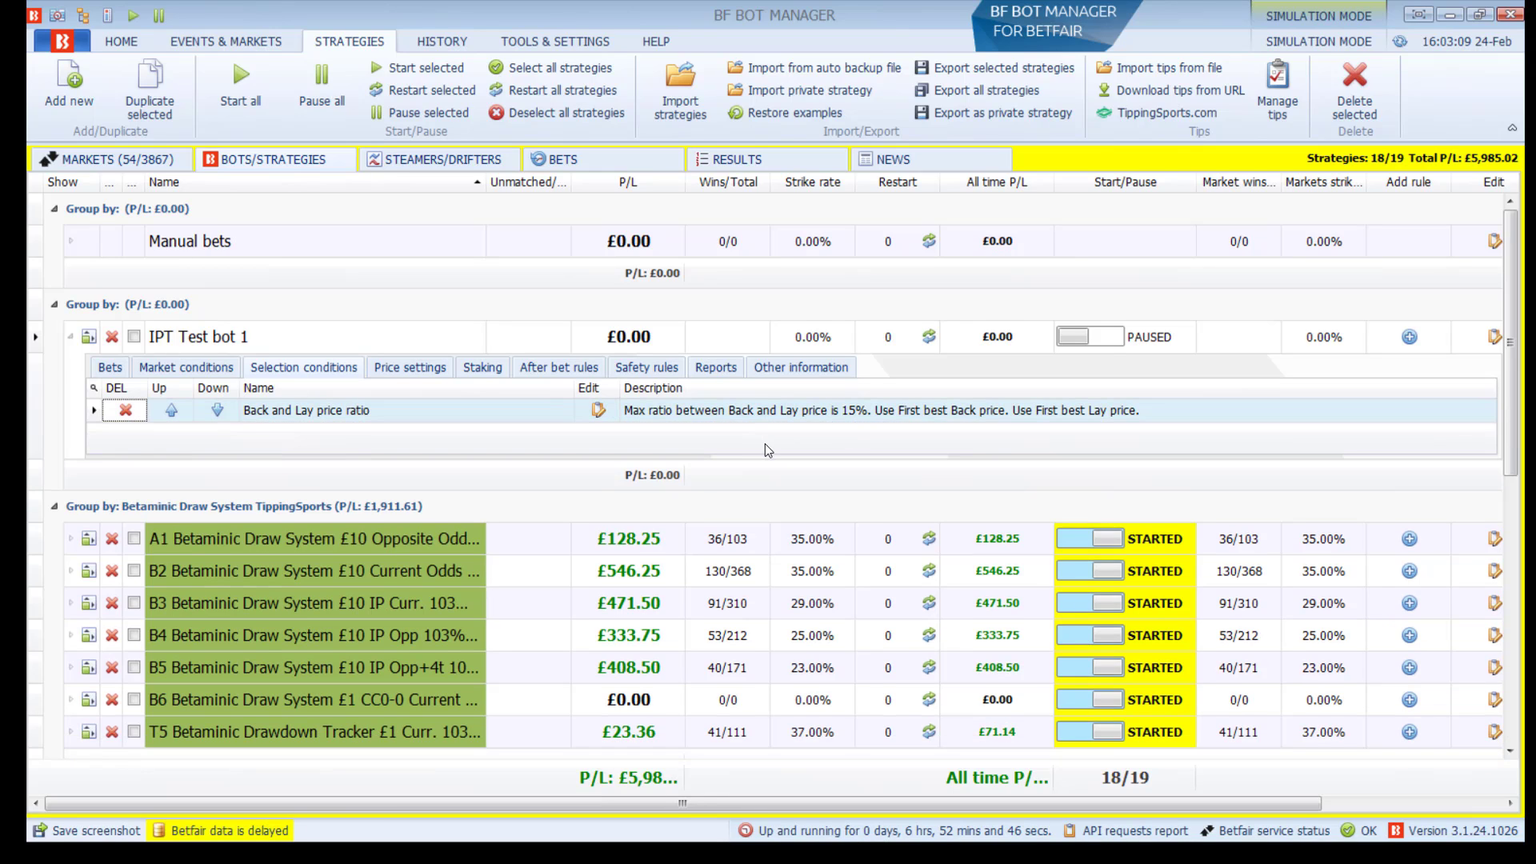
# Add a Bet type by runner position rule that backs runner position 2 with only one bet per runner position.
pyautogui.click(1438, 333)
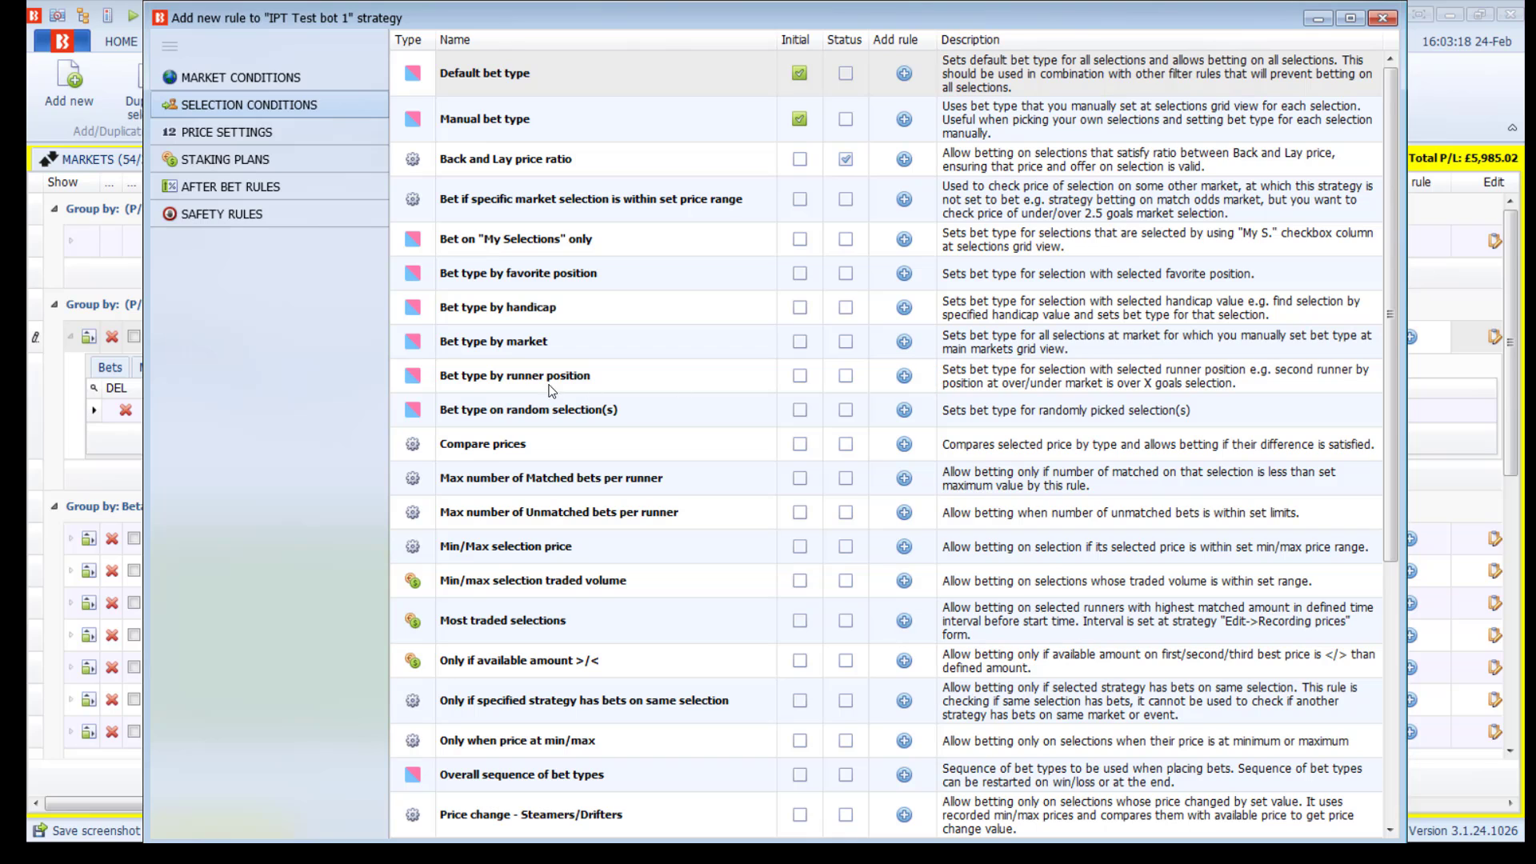
pyautogui.click(905, 376)
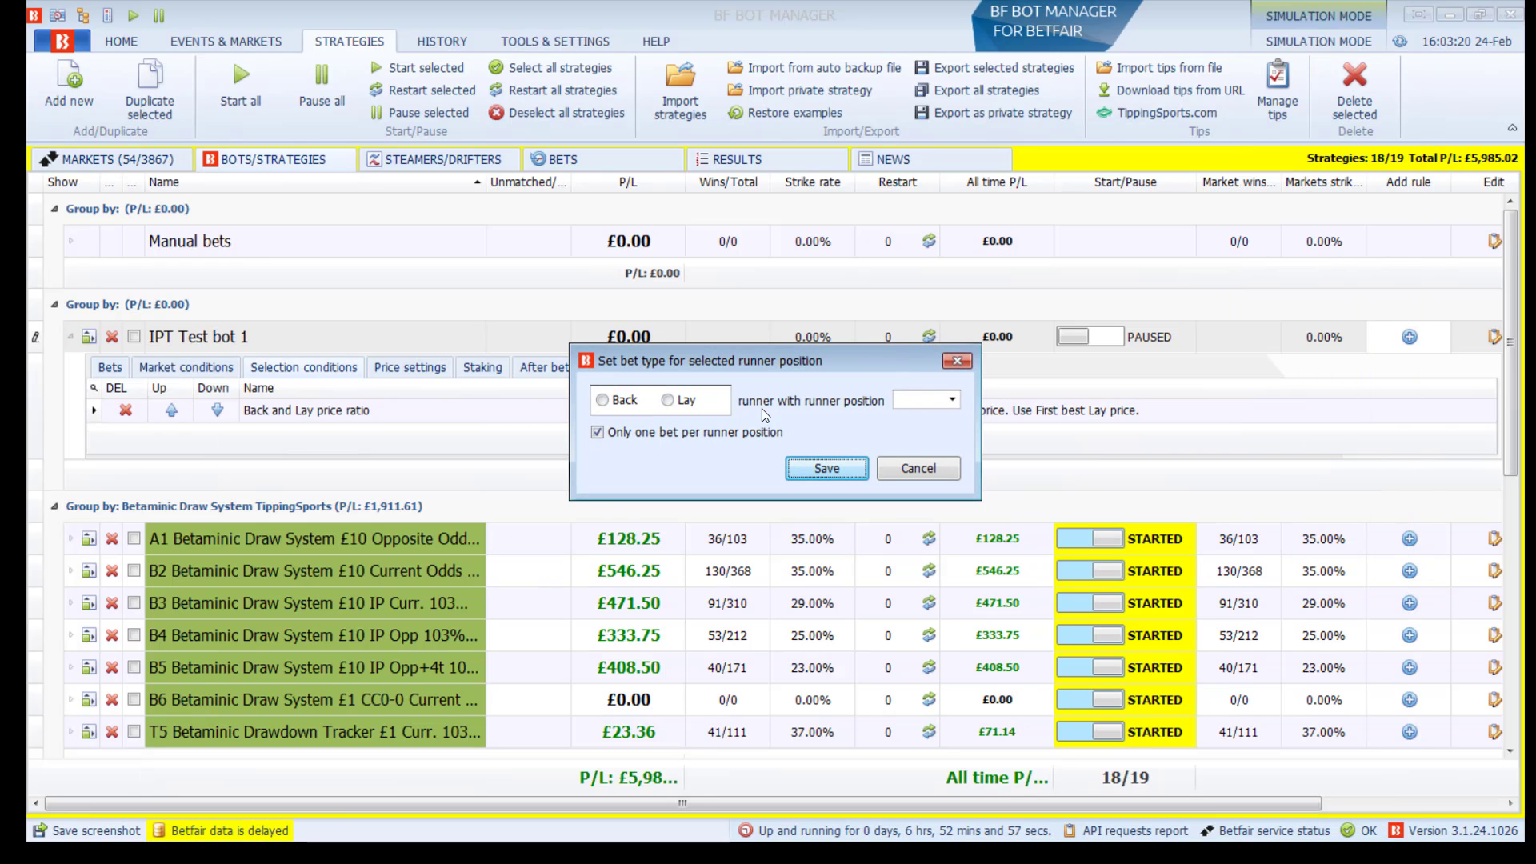
pyautogui.click(604, 401)
pyautogui.click(922, 400)
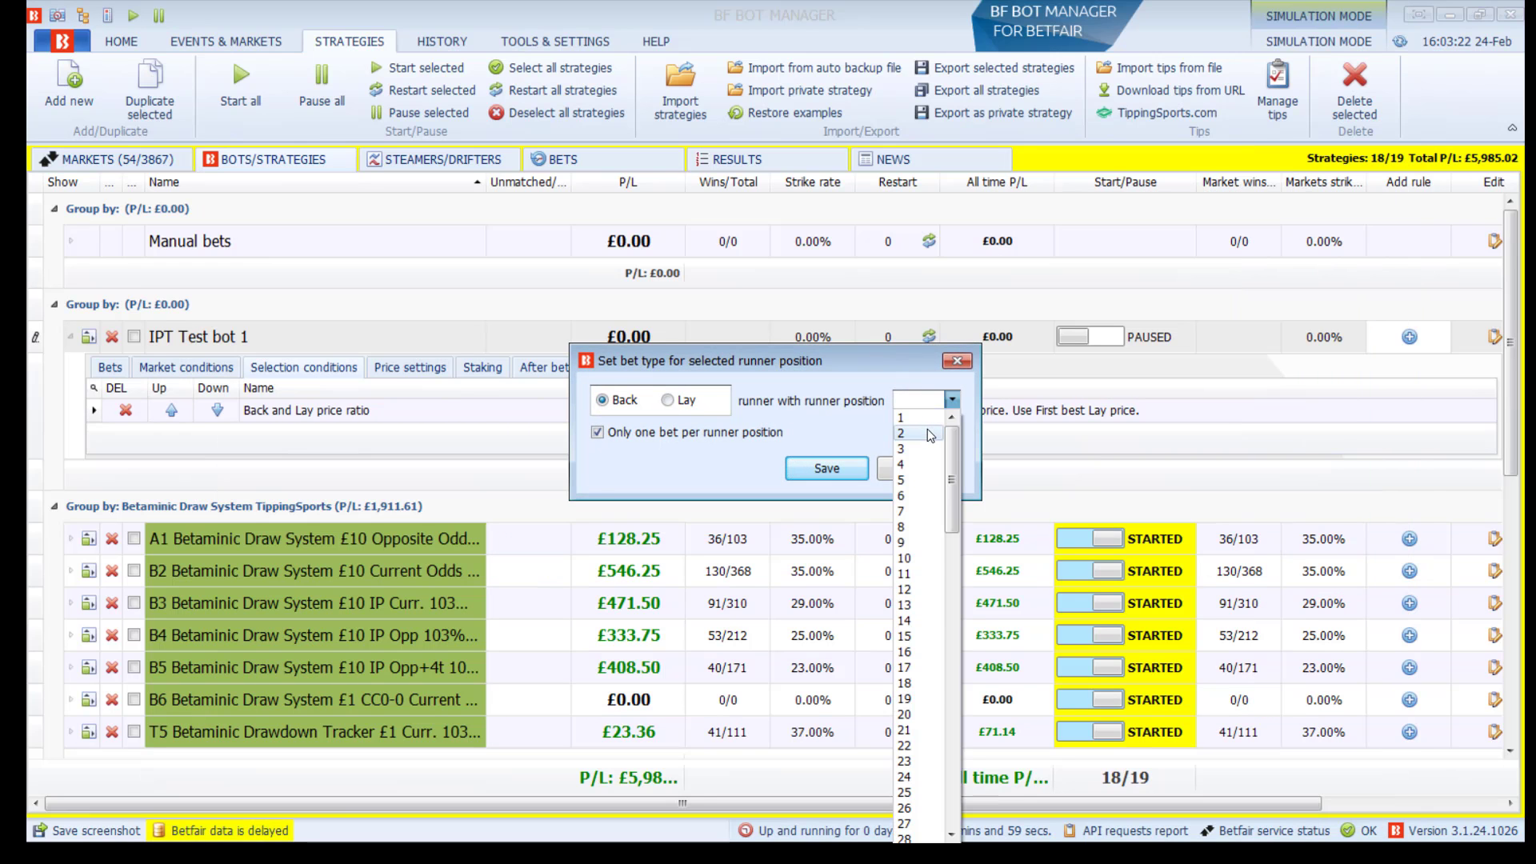
pyautogui.click(928, 429)
pyautogui.click(829, 470)
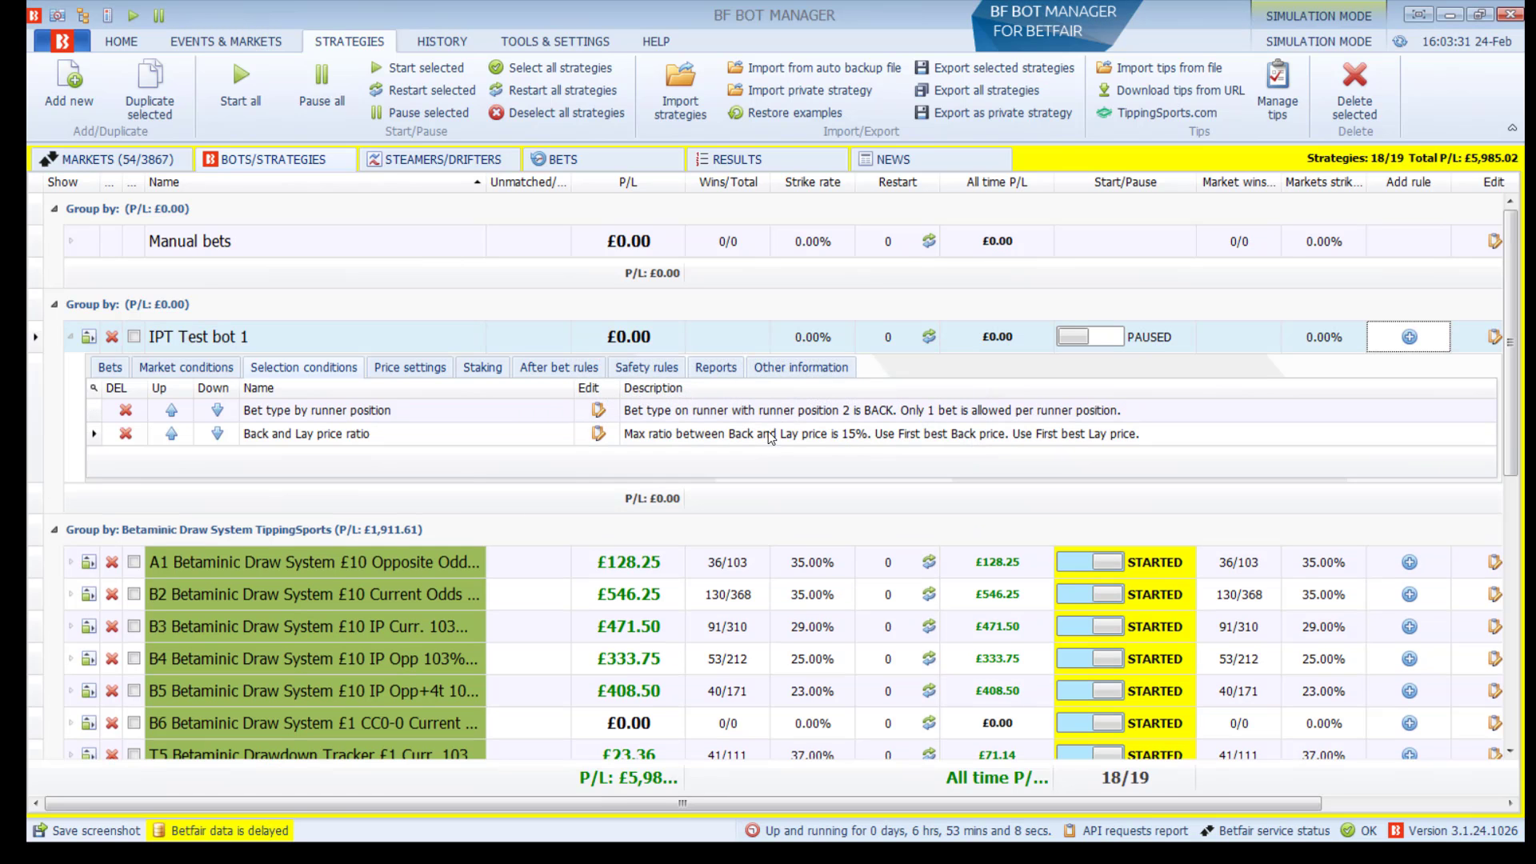
# Inspect the runner order in the Necaxa v Pachuca Over/Under 0.5 and 2.5 Goals markets.
pyautogui.click(172, 160)
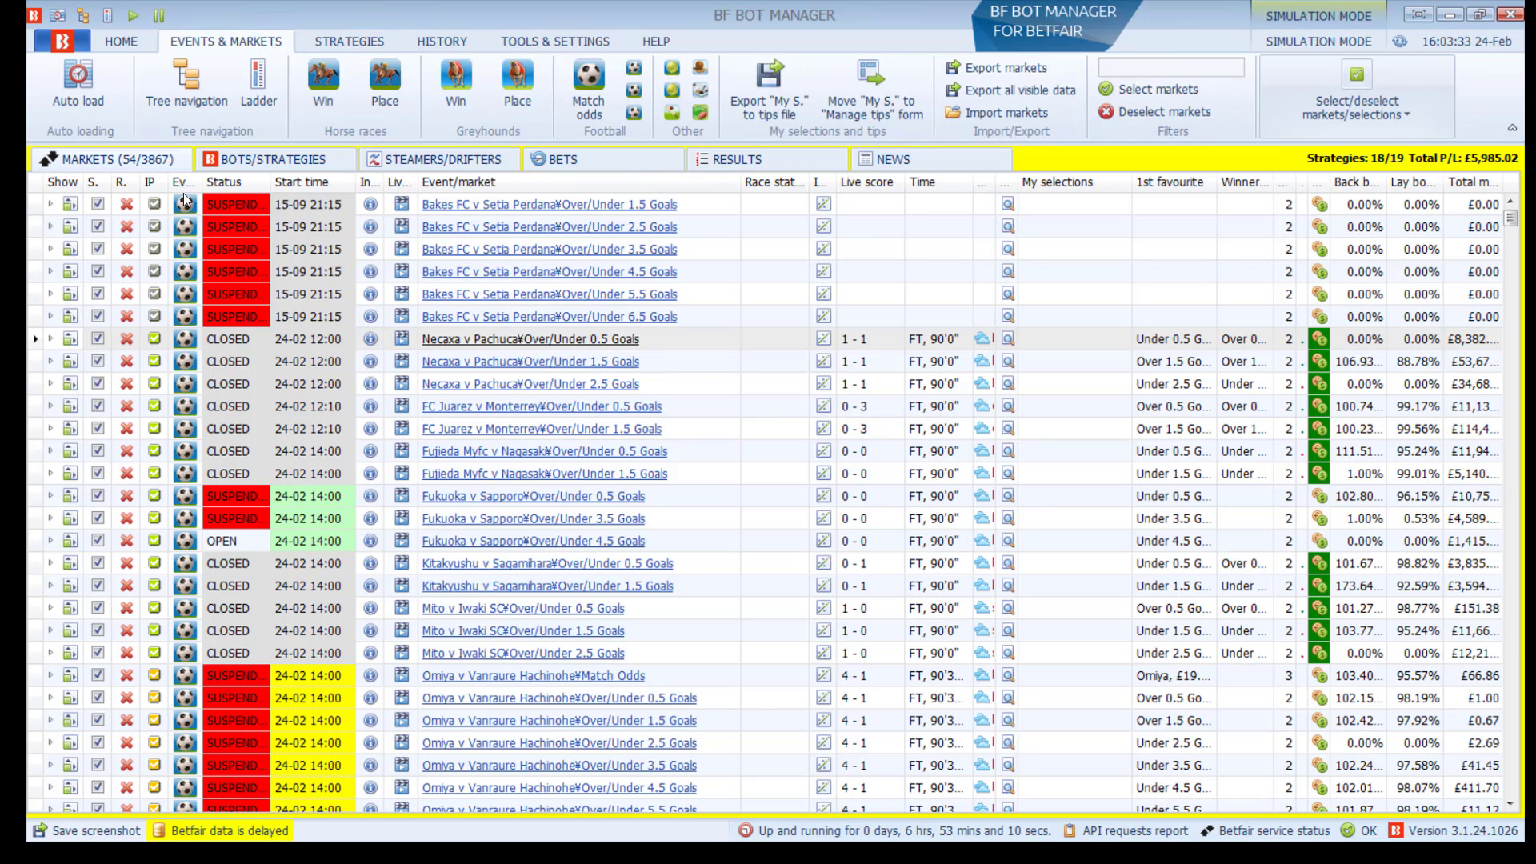
pyautogui.click(49, 338)
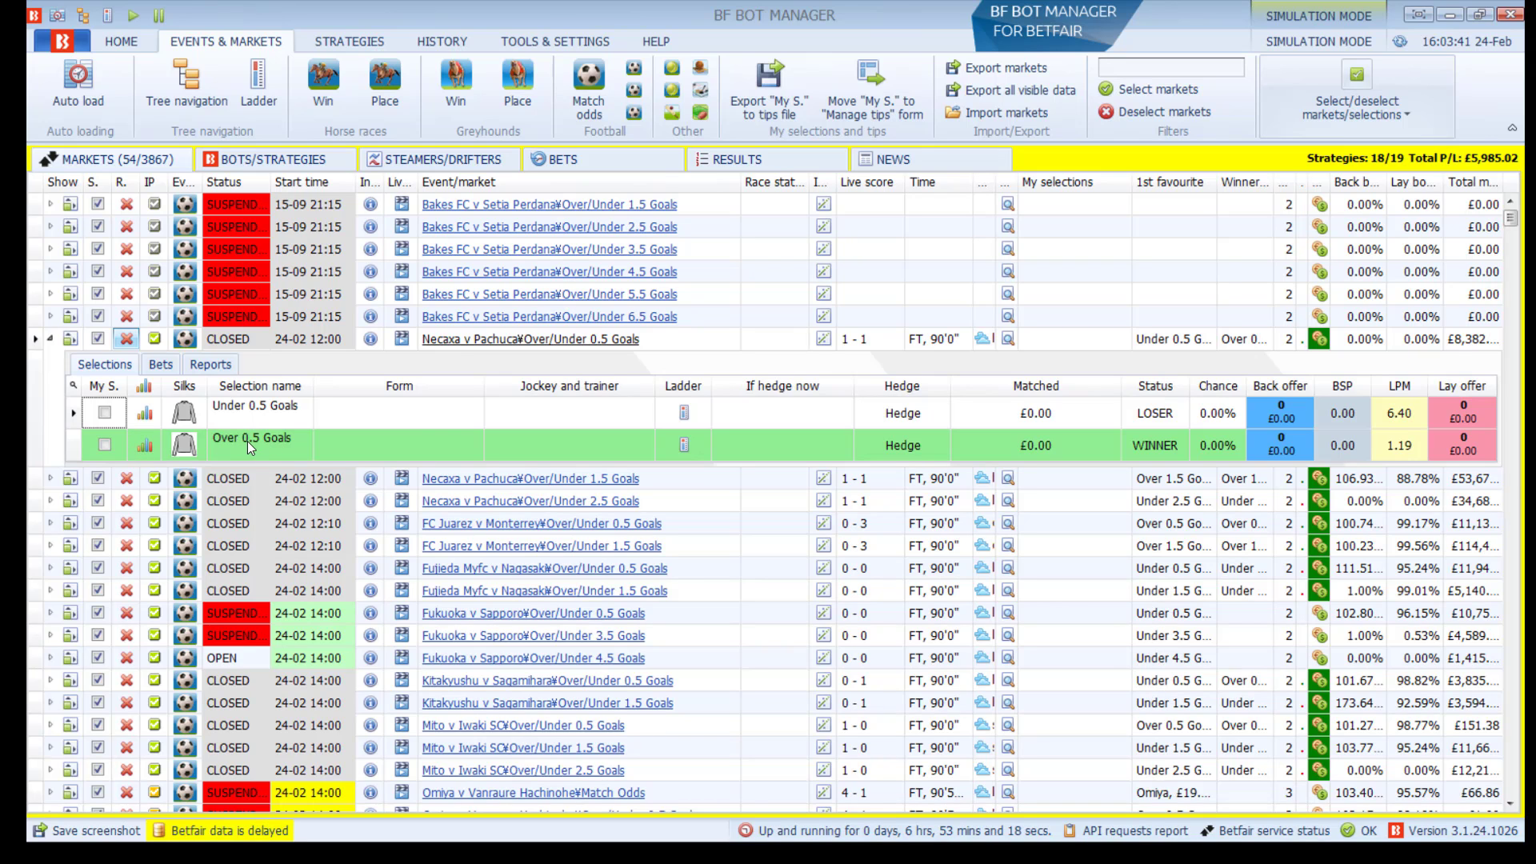
pyautogui.click(71, 339)
pyautogui.click(70, 384)
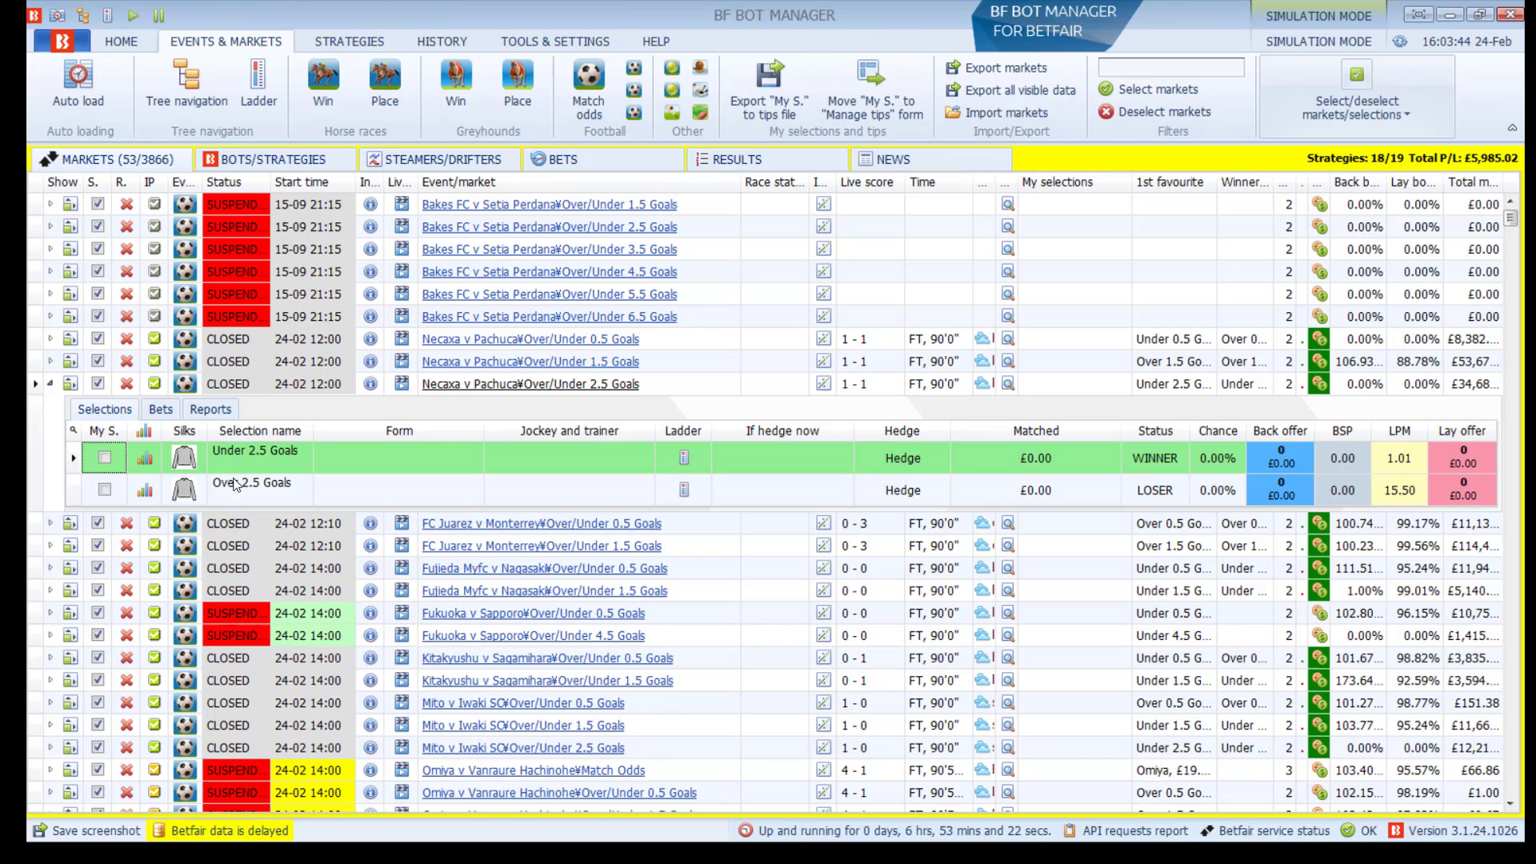
pyautogui.click(70, 385)
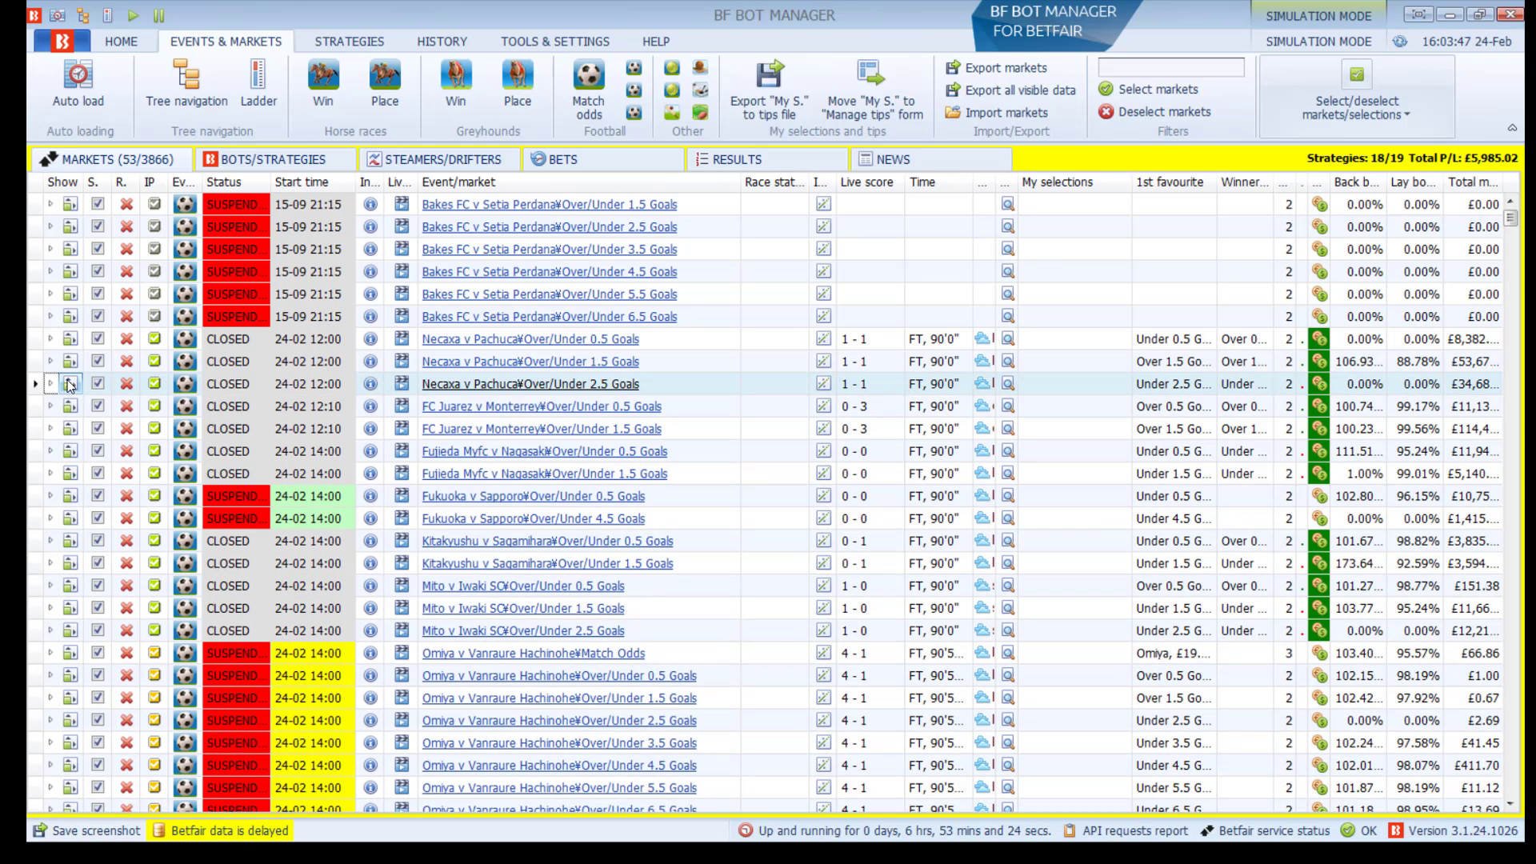
# Return to the strategies and review the price settings and staking rules of IPT Test bot 1.
pyautogui.click(252, 160)
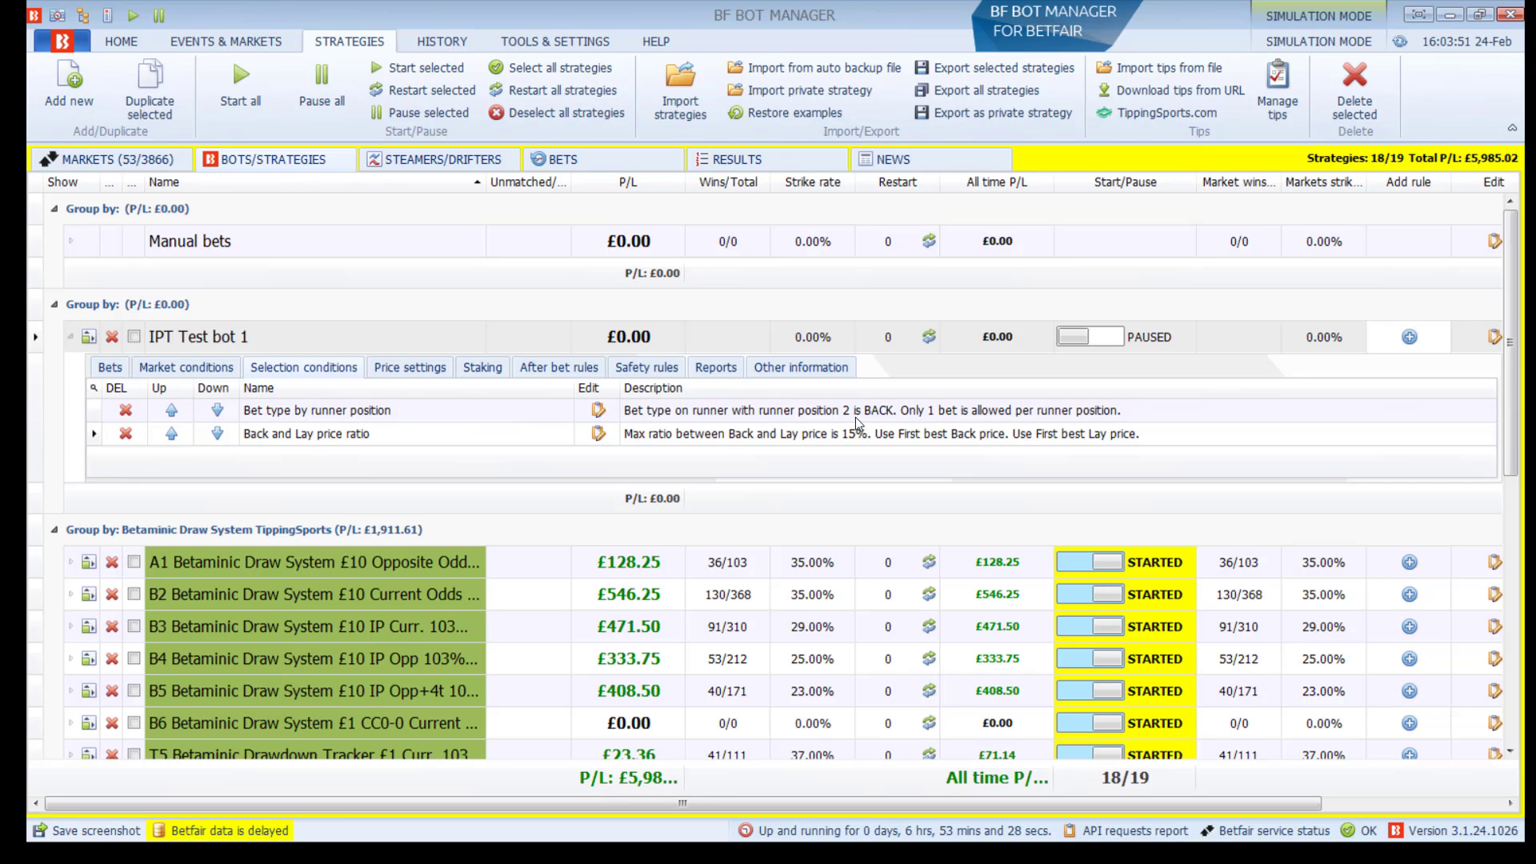
pyautogui.click(402, 369)
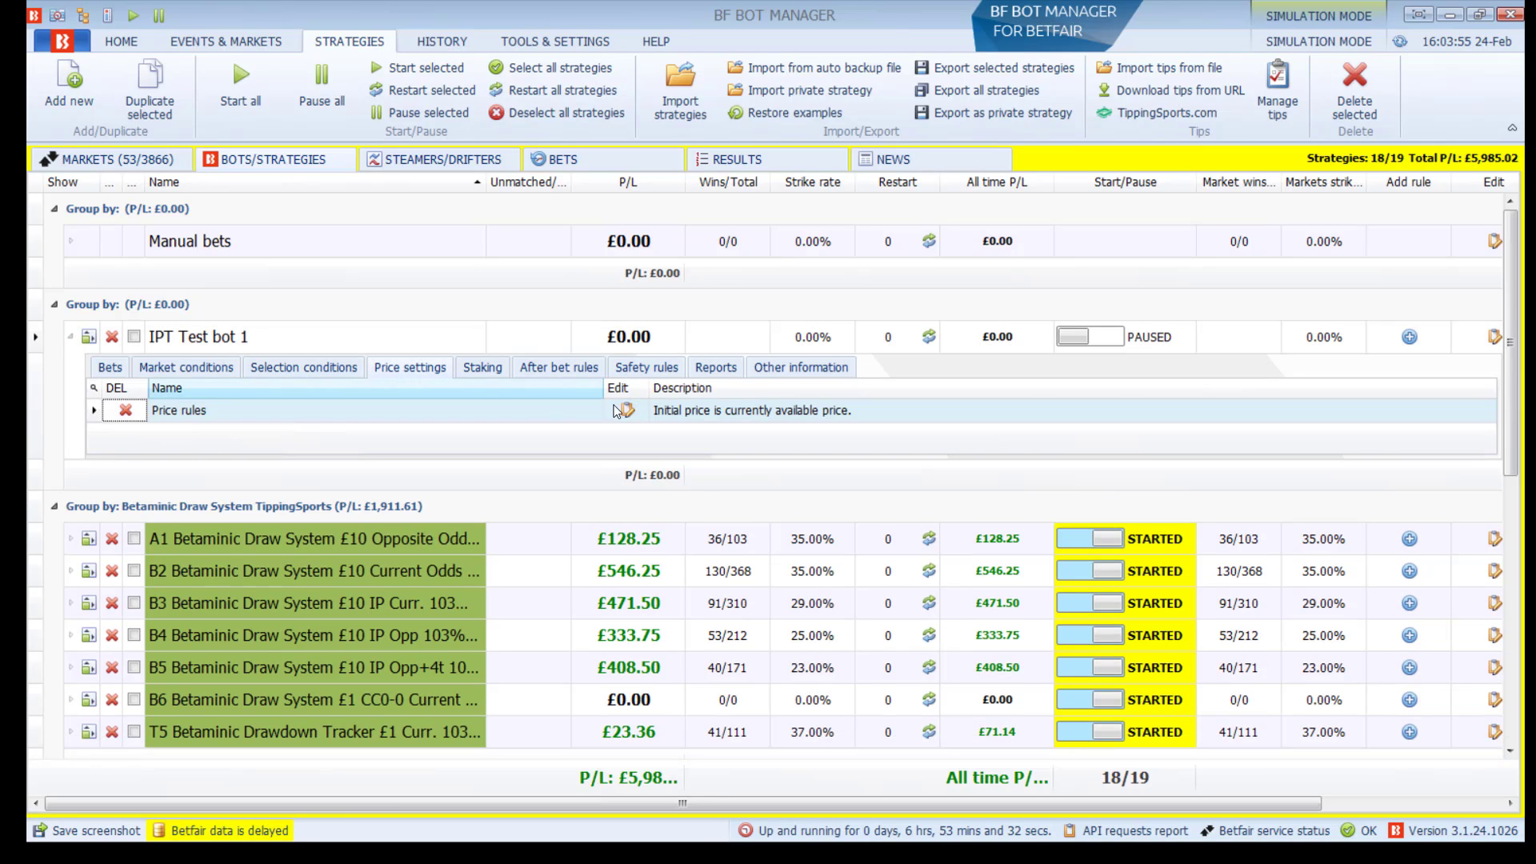
pyautogui.click(468, 372)
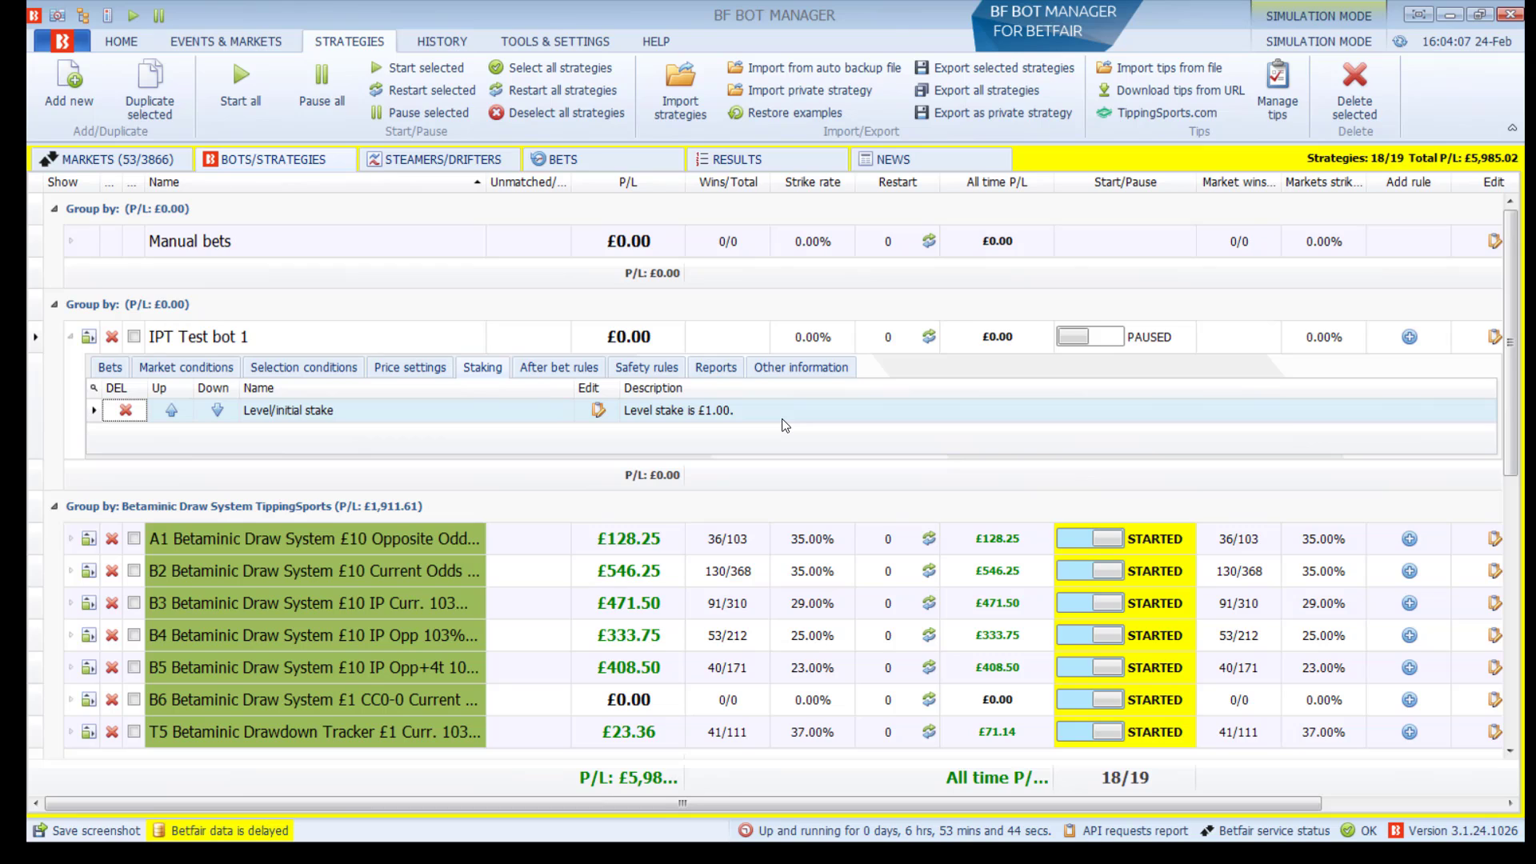
# Review the market conditions of IPT Test bot 1 against the example filter document's bet of 1 point on next goal market +1.
pyautogui.click(210, 370)
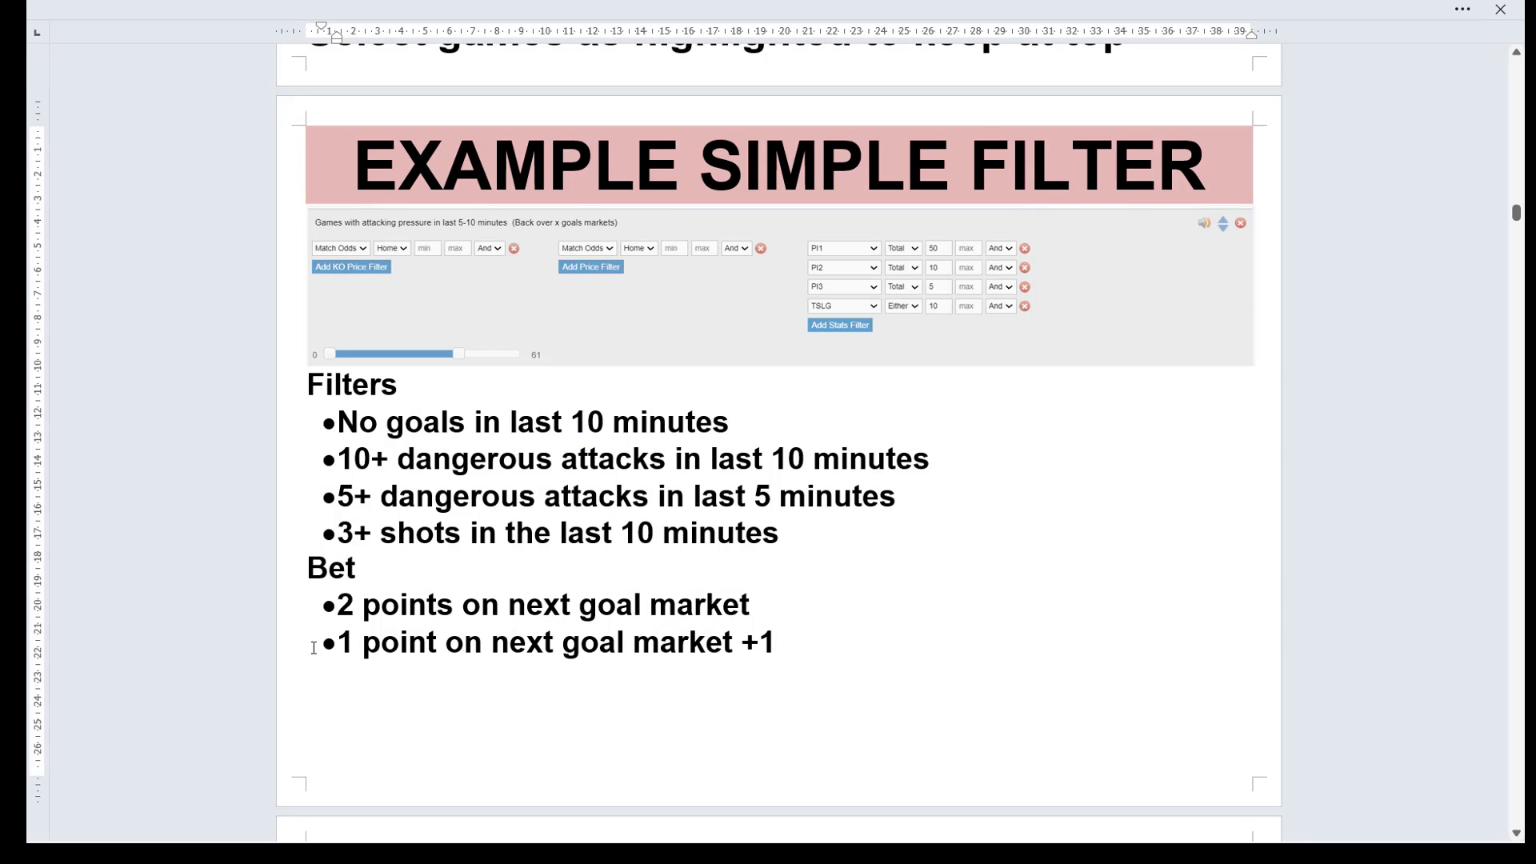
pyautogui.moveTo(776, 645); pyautogui.dragTo(308, 645)
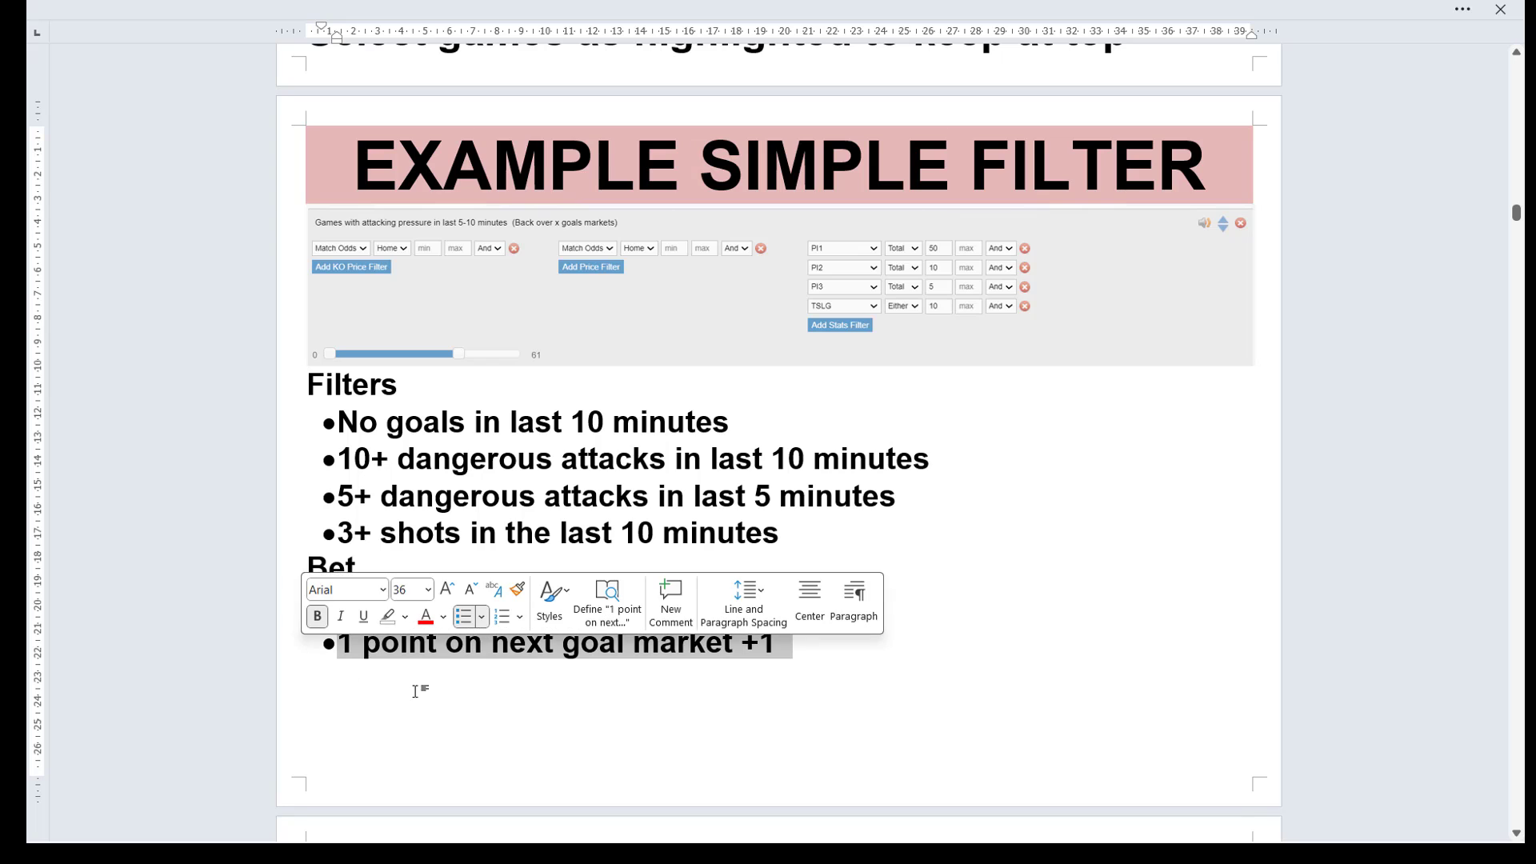
pyautogui.click(782, 652)
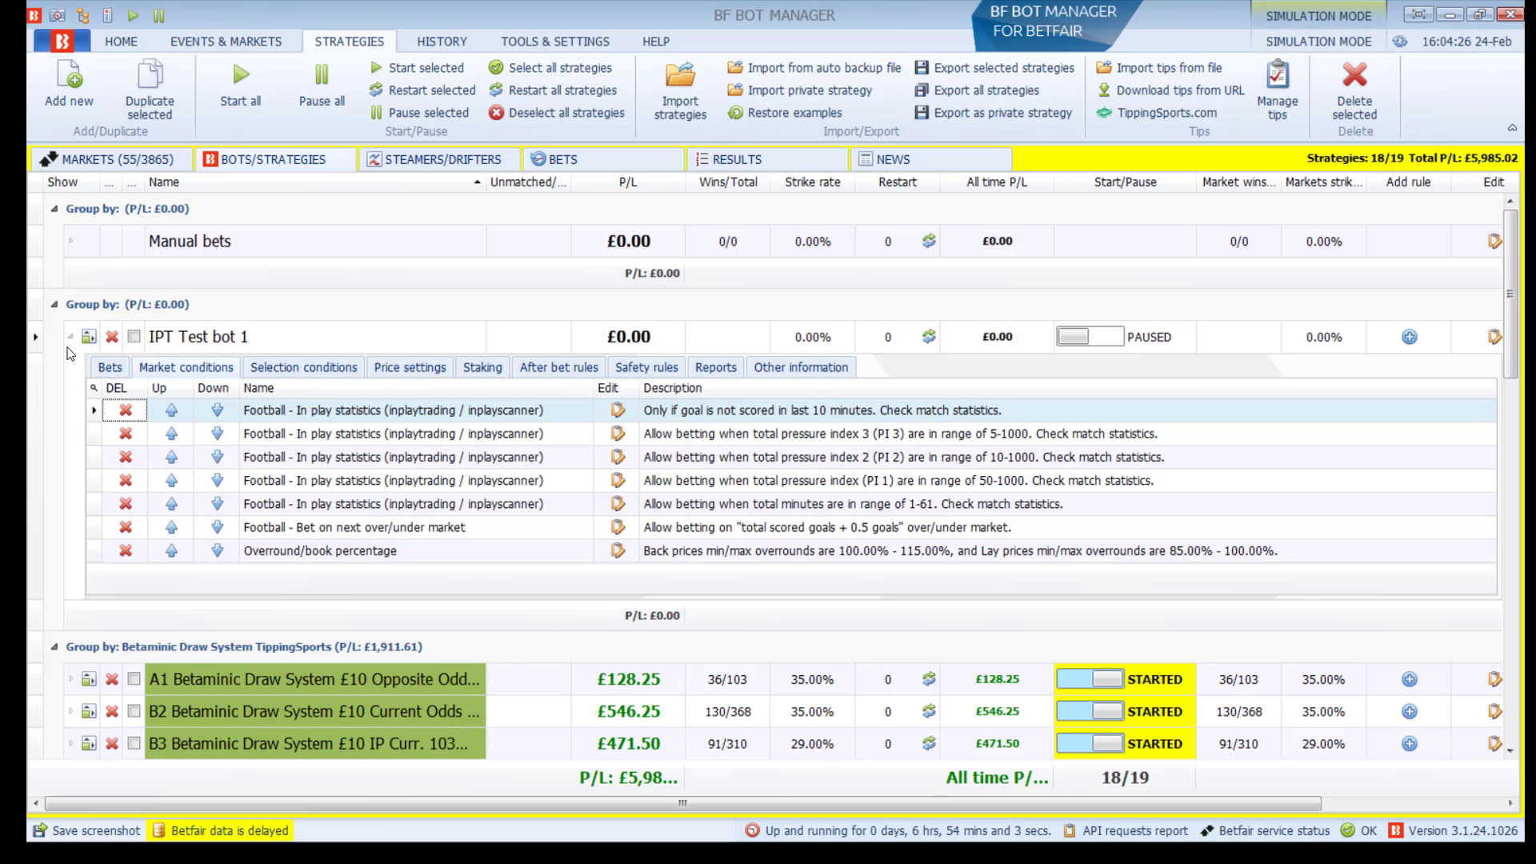
# Duplicate the IPT Test bot 1 strategy and rename the copy as IPT Test bot 2.
pyautogui.click(72, 338)
pyautogui.click(134, 337)
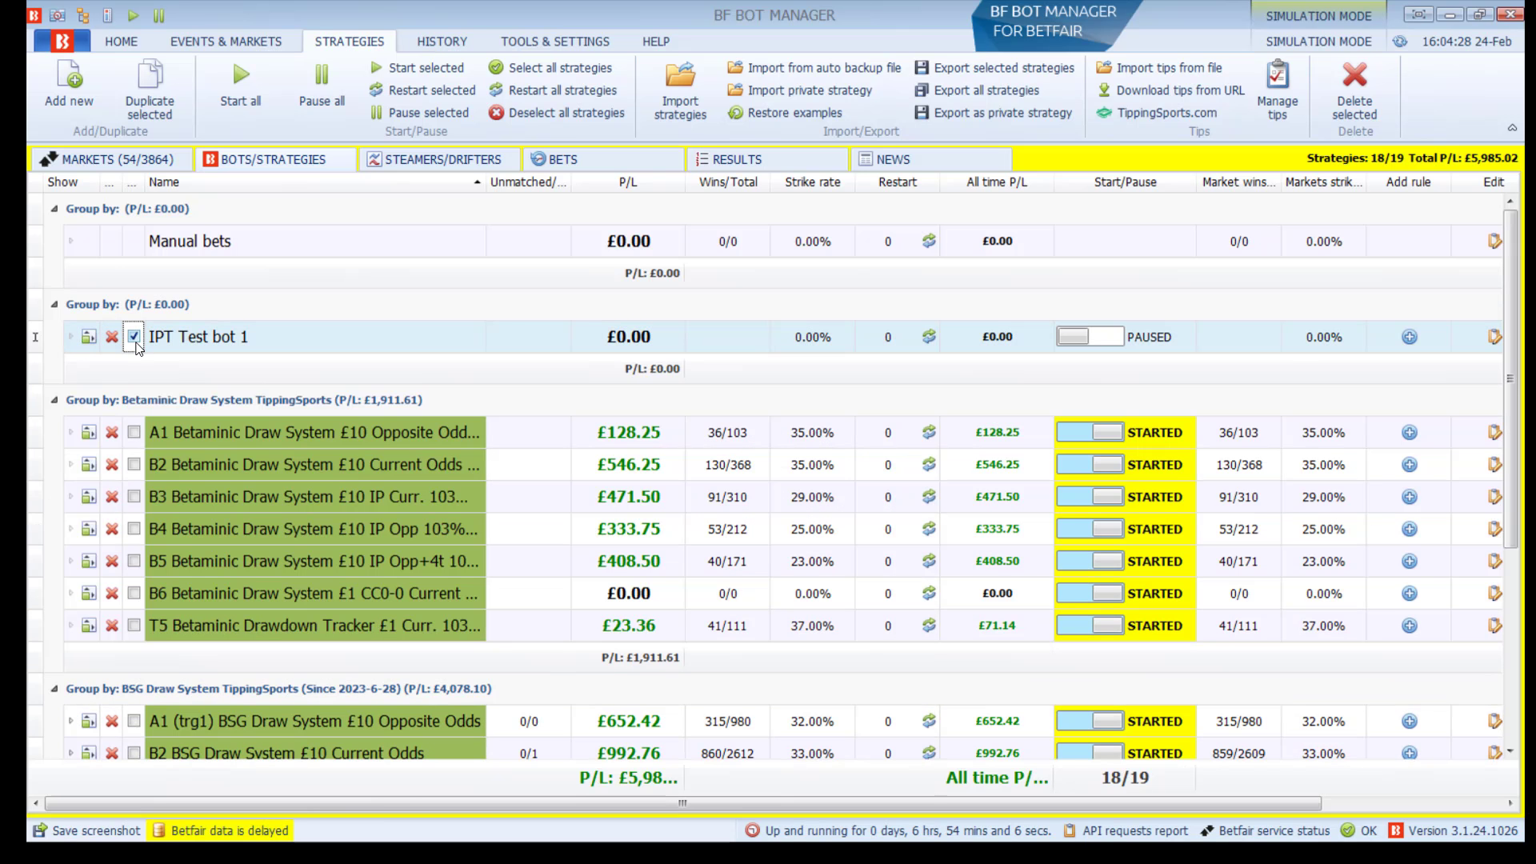
pyautogui.click(149, 88)
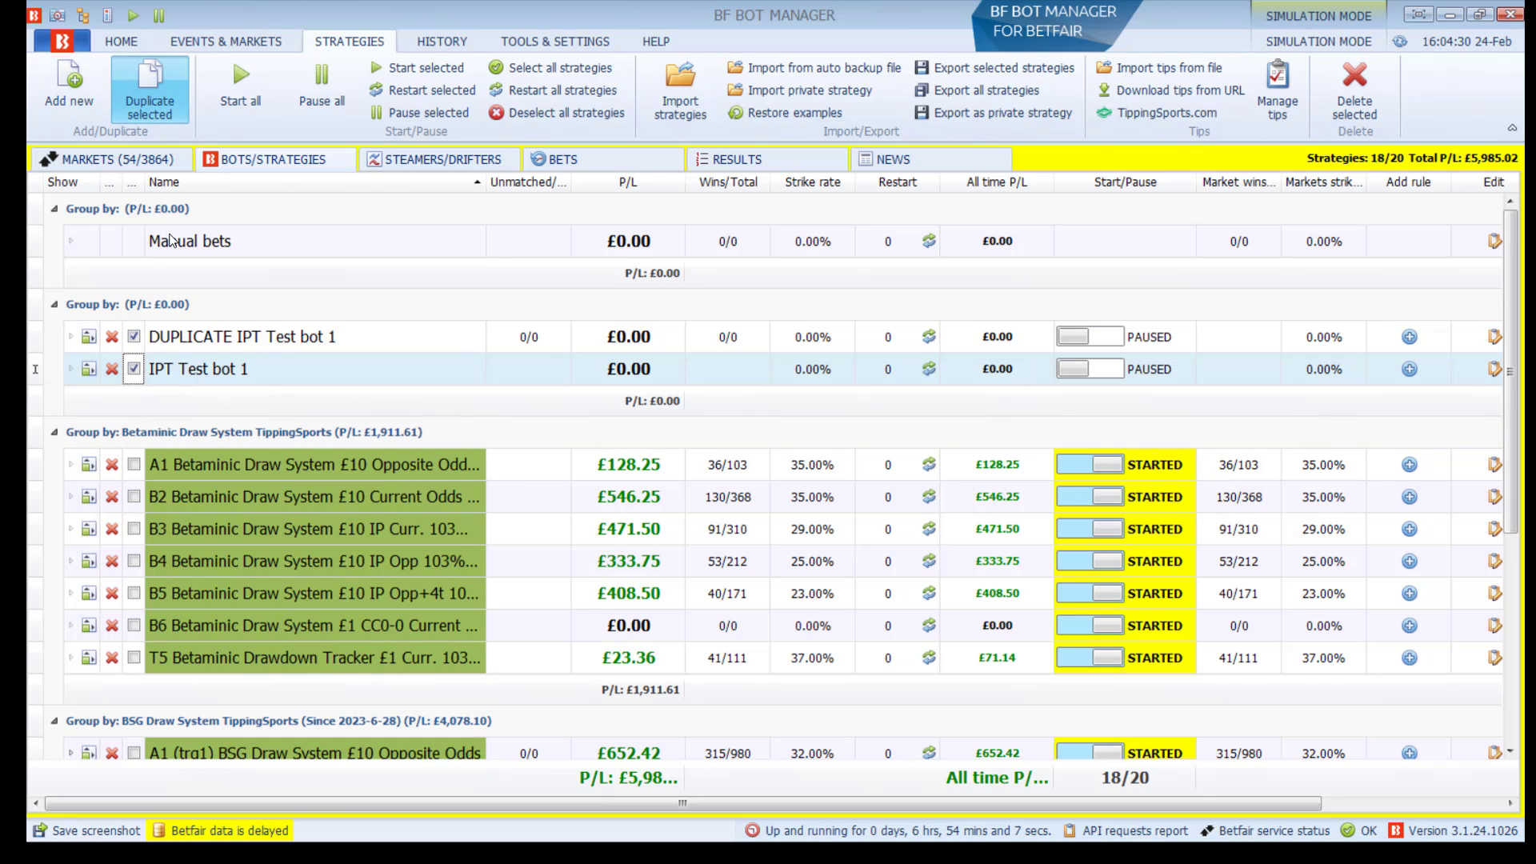
pyautogui.click(1490, 347)
pyautogui.doubleClick(793, 178)
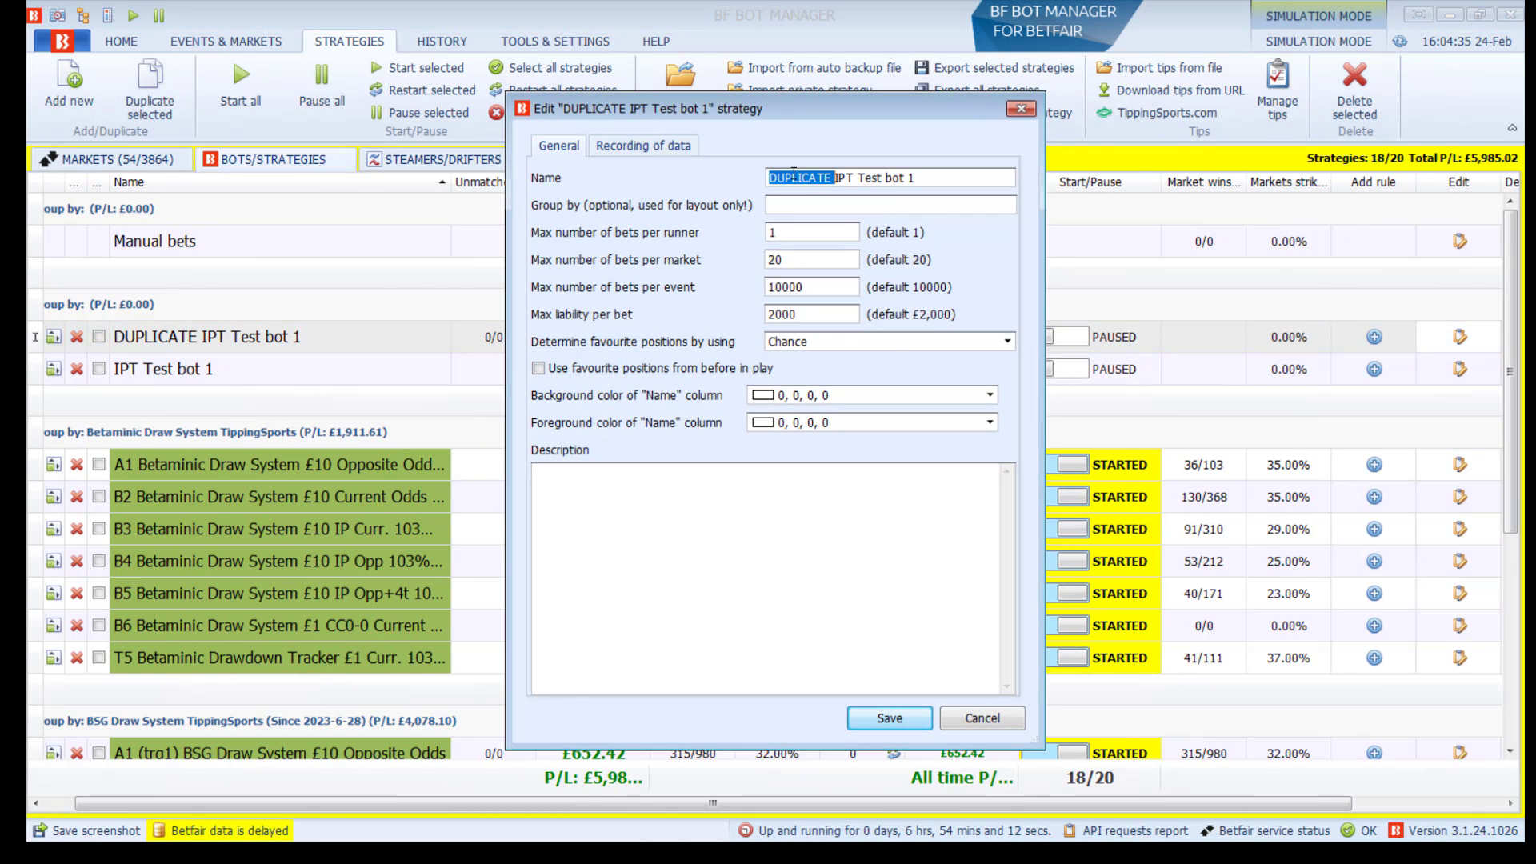
pyautogui.press('BackSpace')
pyautogui.click(871, 178)
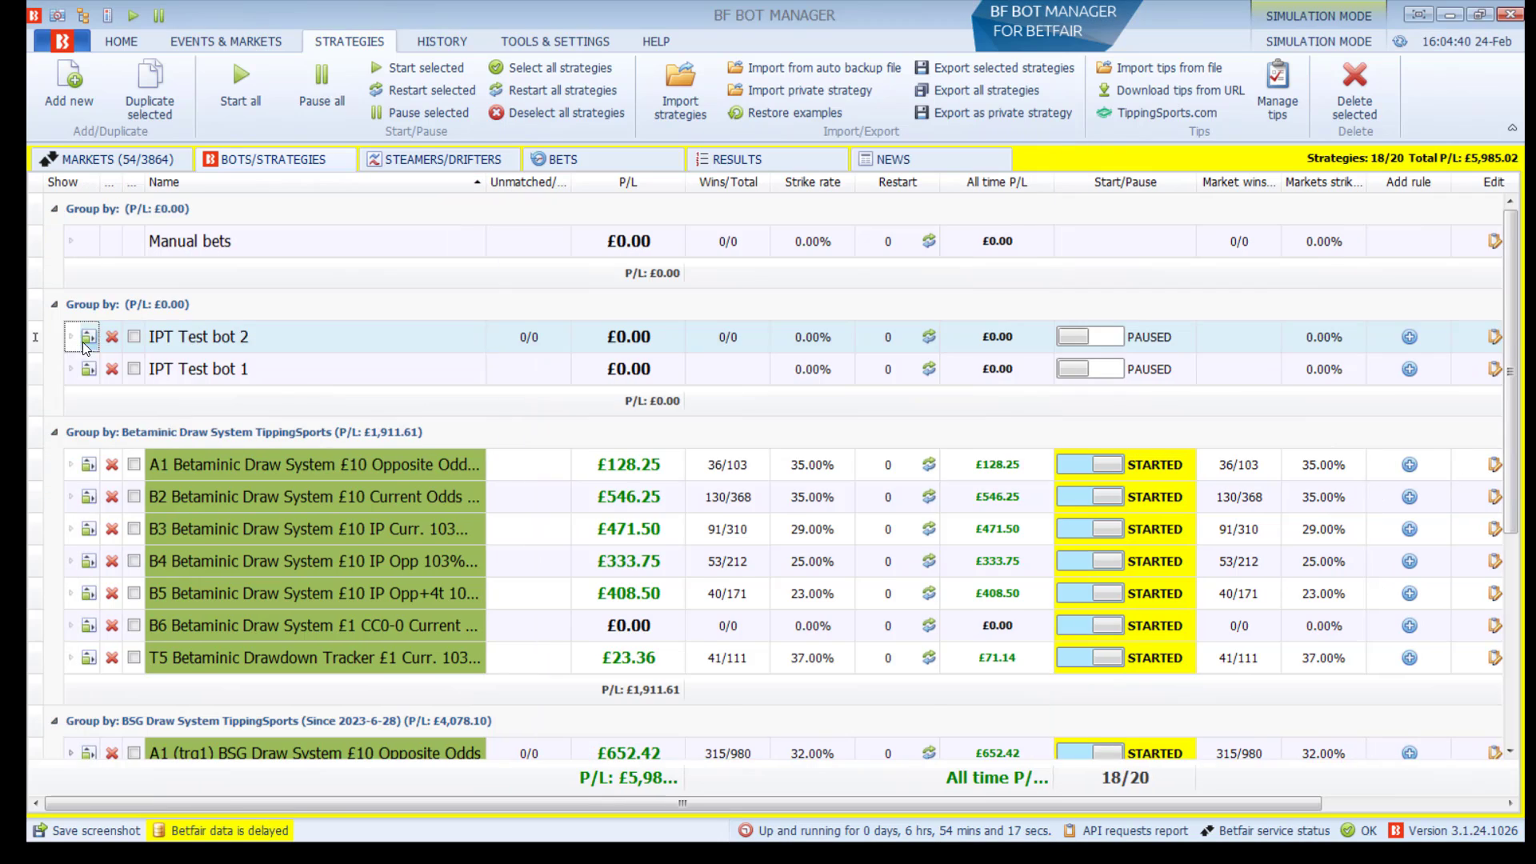
# Set the Bet on next over/under market condition of IPT Test bot 1 to total scored goals + 1.5.
pyautogui.click(88, 337)
pyautogui.click(151, 371)
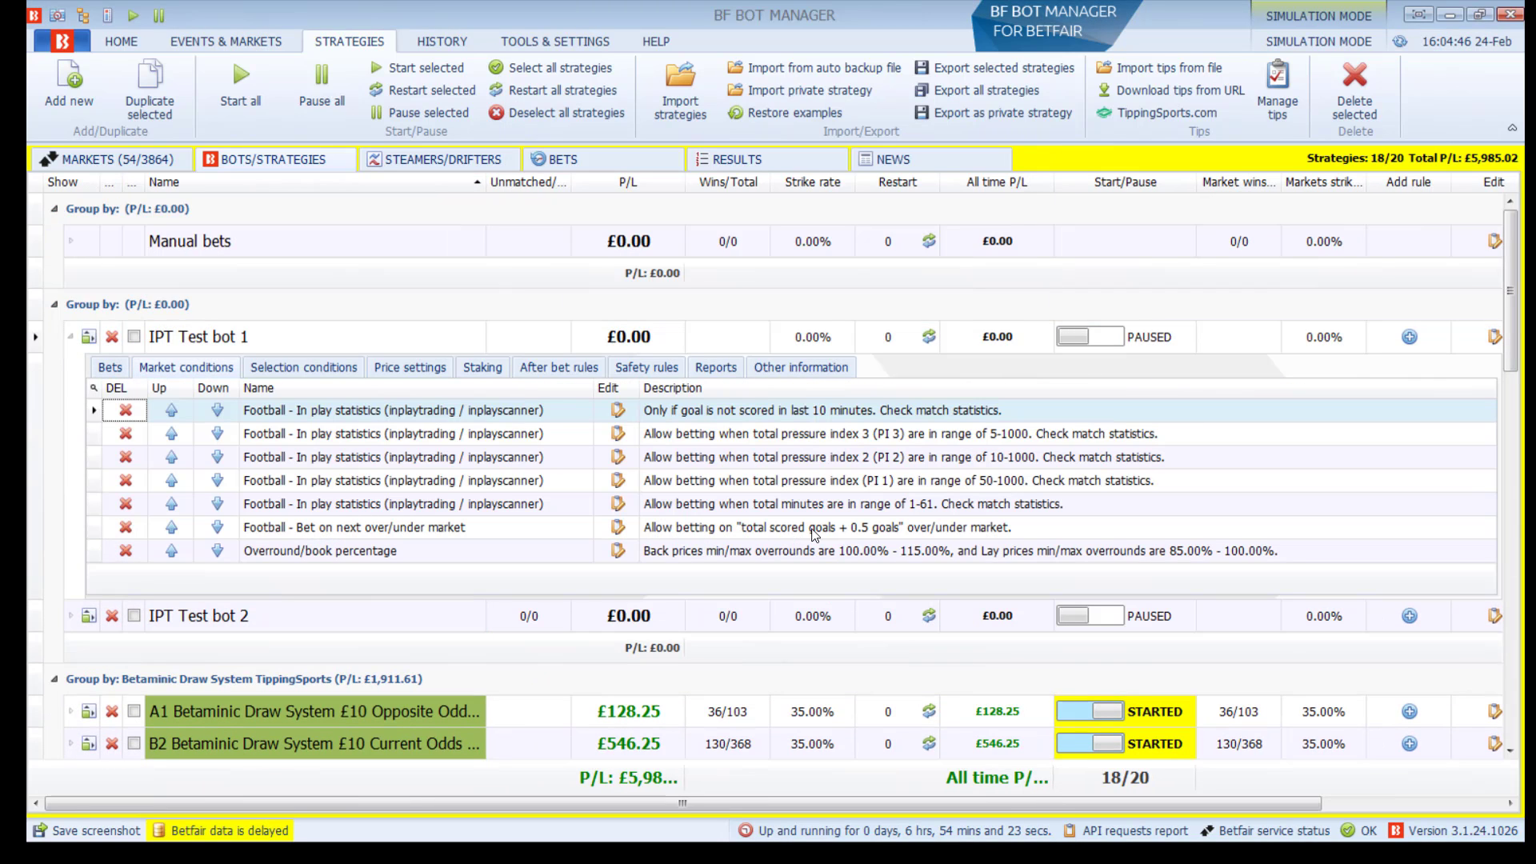
pyautogui.click(618, 527)
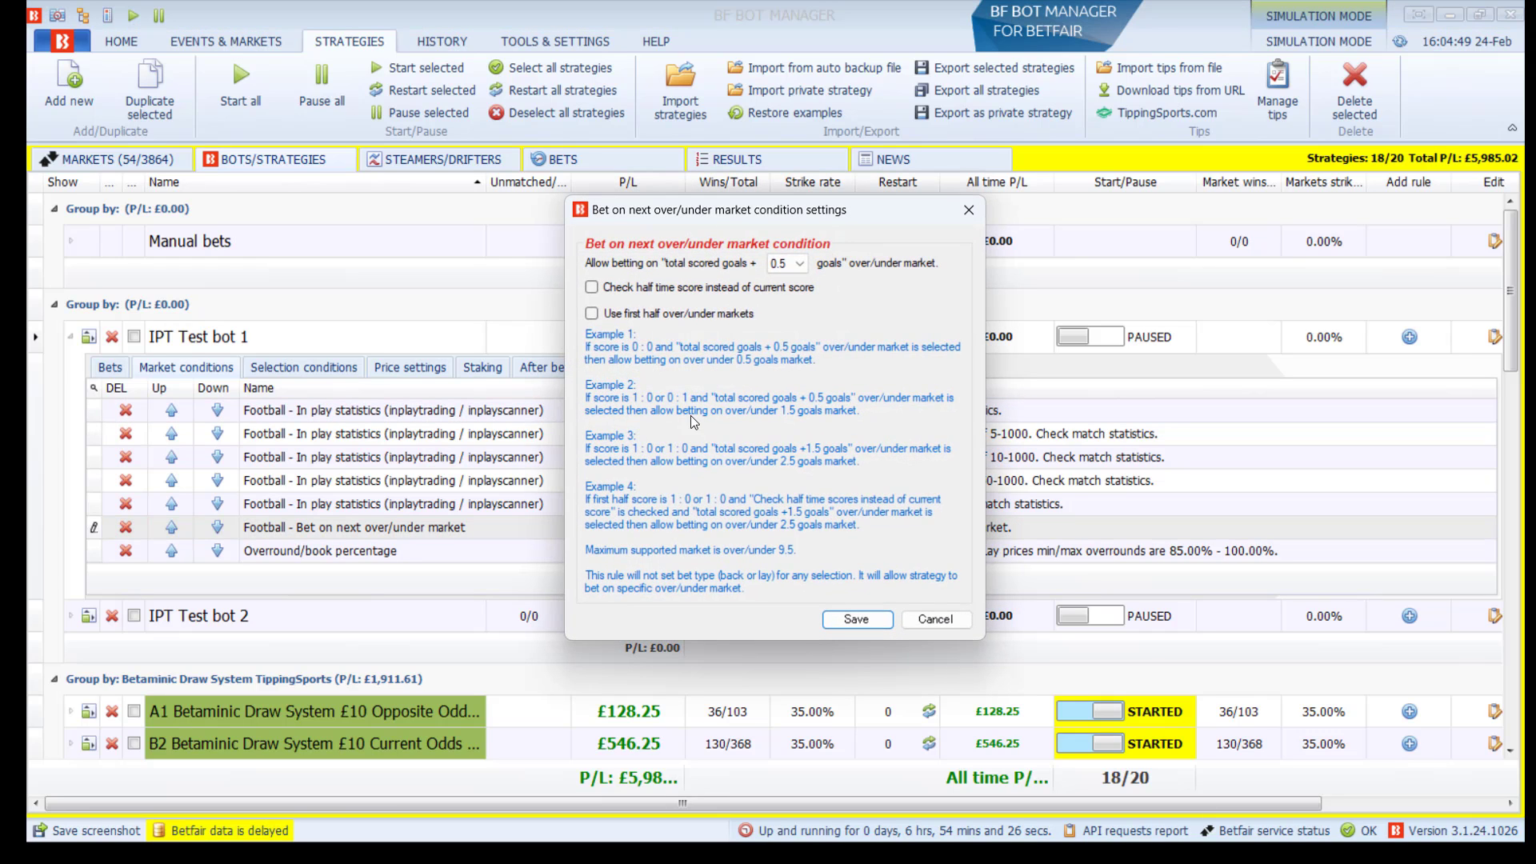
pyautogui.click(799, 264)
pyautogui.click(794, 295)
pyautogui.click(865, 621)
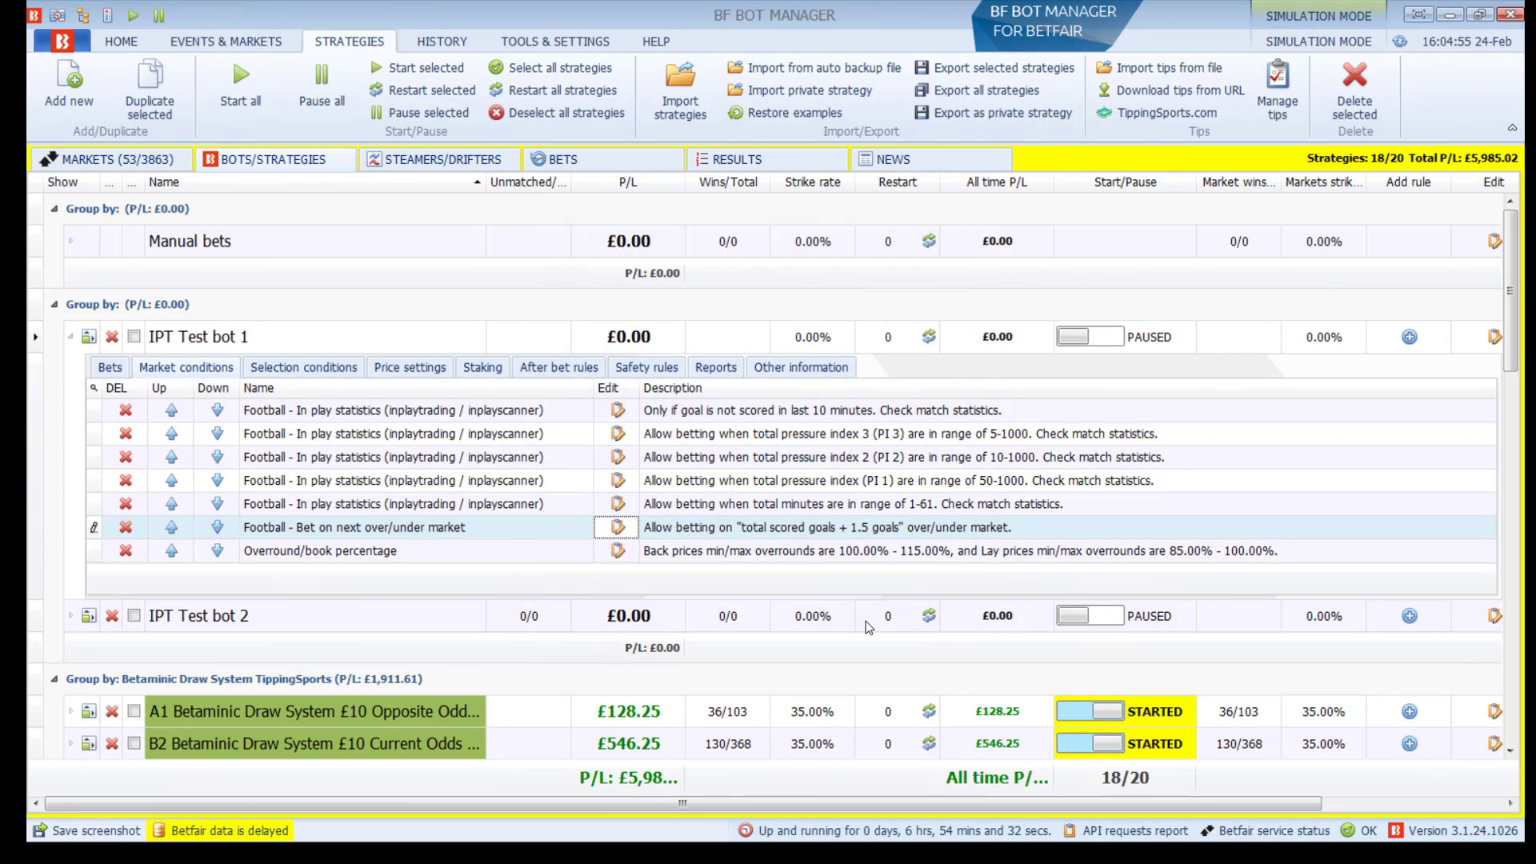
# Collapse the details of IPT Test bot 1 and start both IPT Test bot 1 and IPT Test bot 2.
pyautogui.click(71, 337)
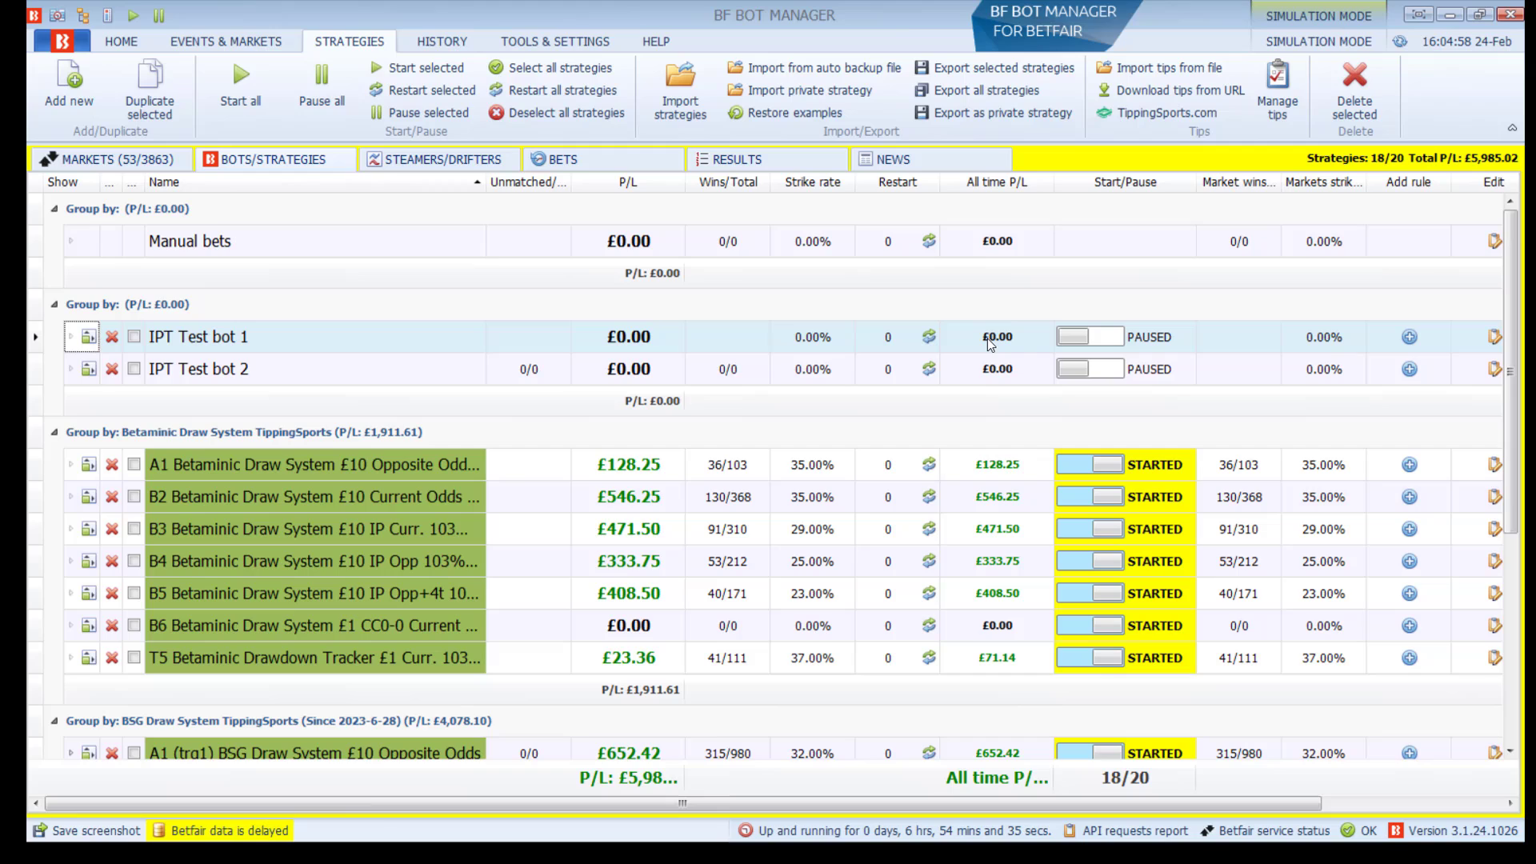
pyautogui.click(1103, 344)
pyautogui.click(1090, 369)
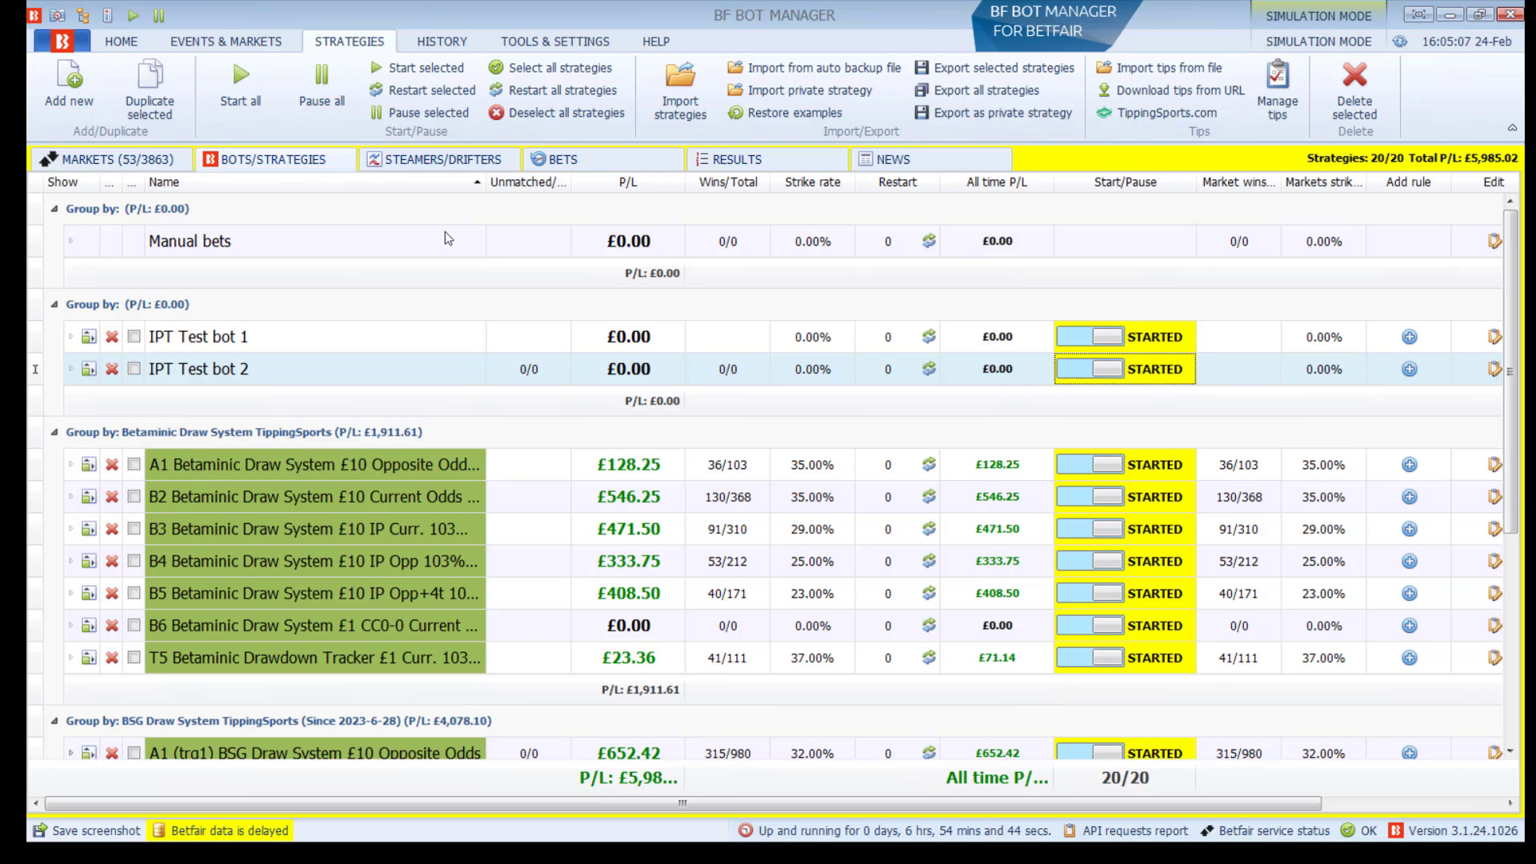
# Inspect the auto load settings of the Football markets entry for the next 1 day.
pyautogui.click(121, 41)
pyautogui.click(91, 87)
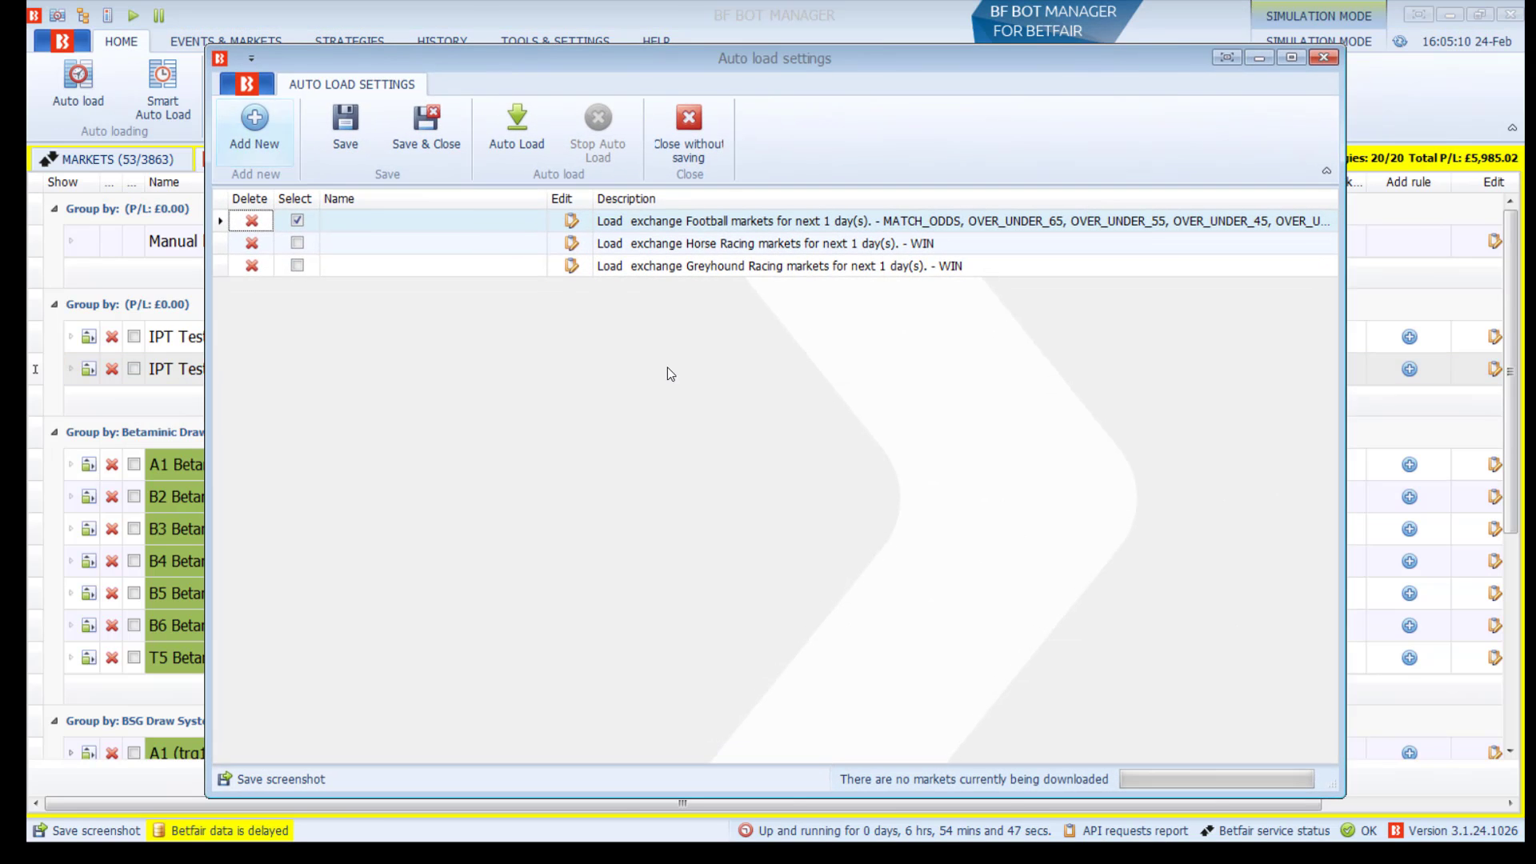
pyautogui.moveTo(352, 58); pyautogui.dragTo(204, 151)
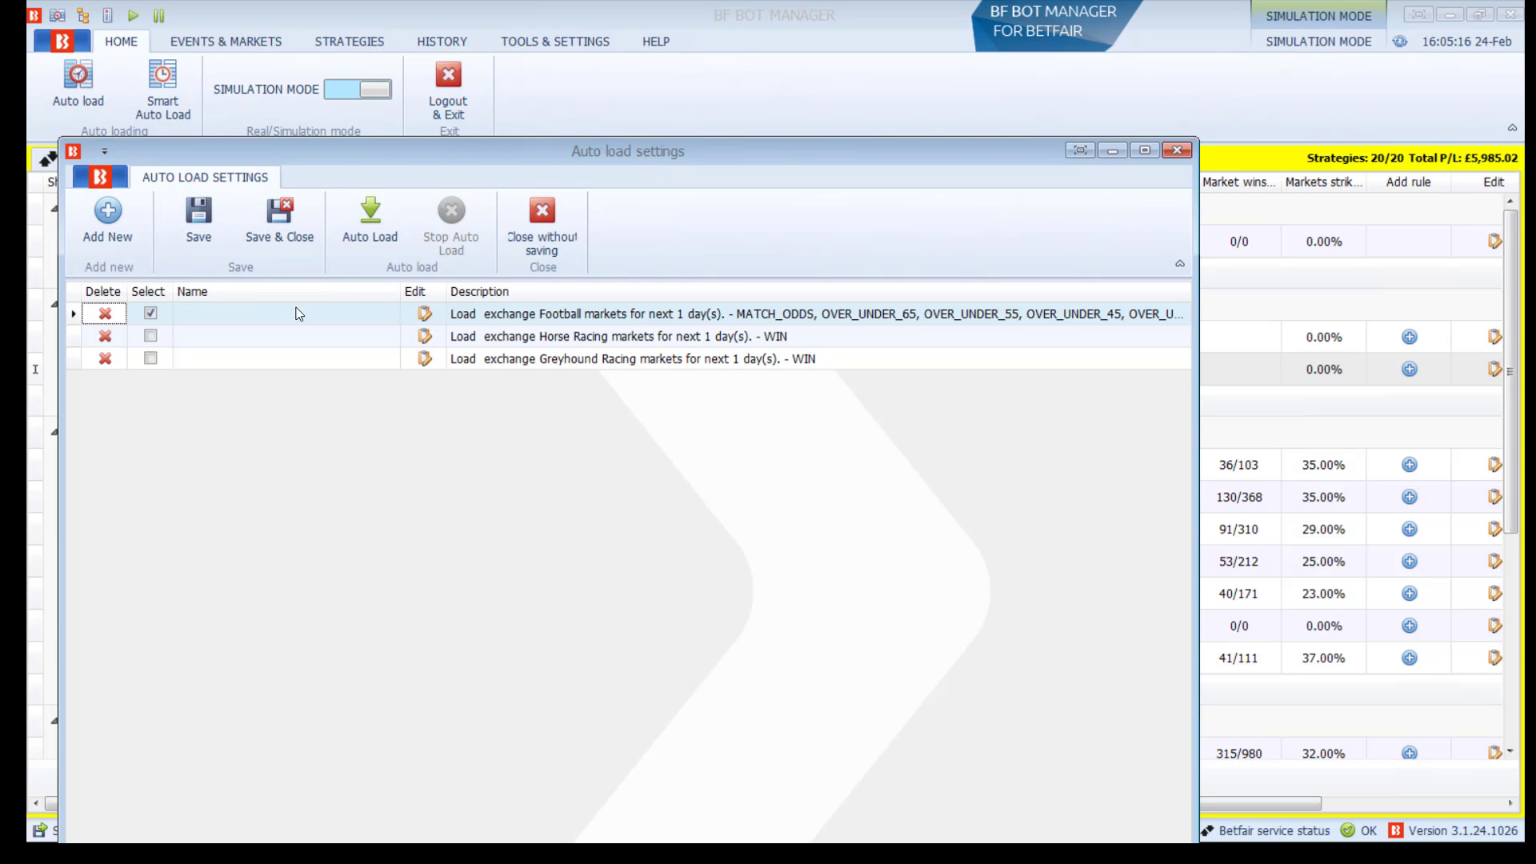
pyautogui.click(425, 314)
pyautogui.click(639, 336)
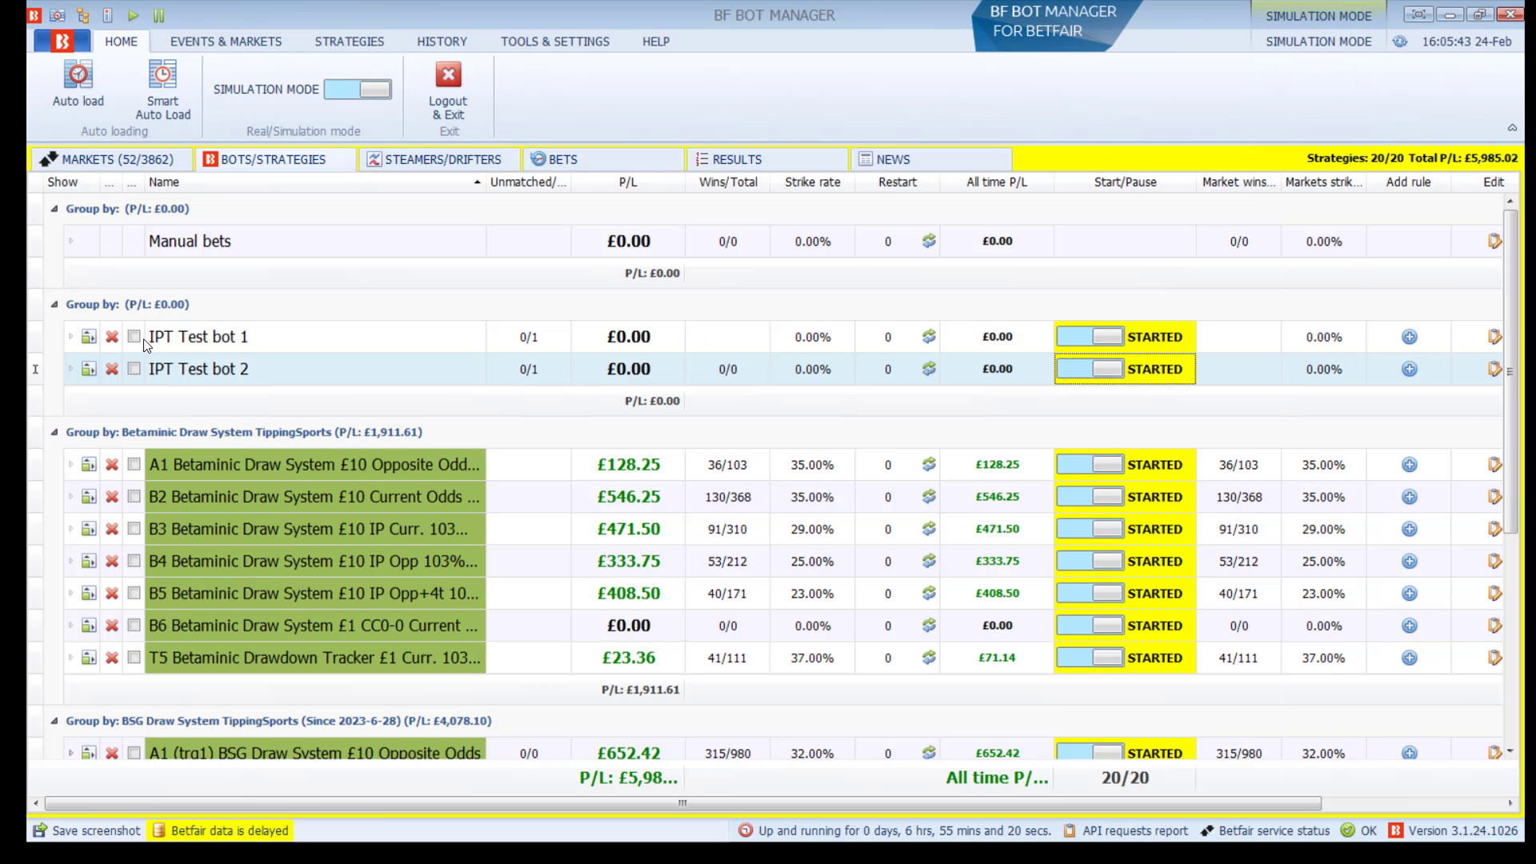
# Inspect the bets placed by IPT Test bot 1 and IPT Test bot 2.
pyautogui.click(97, 334)
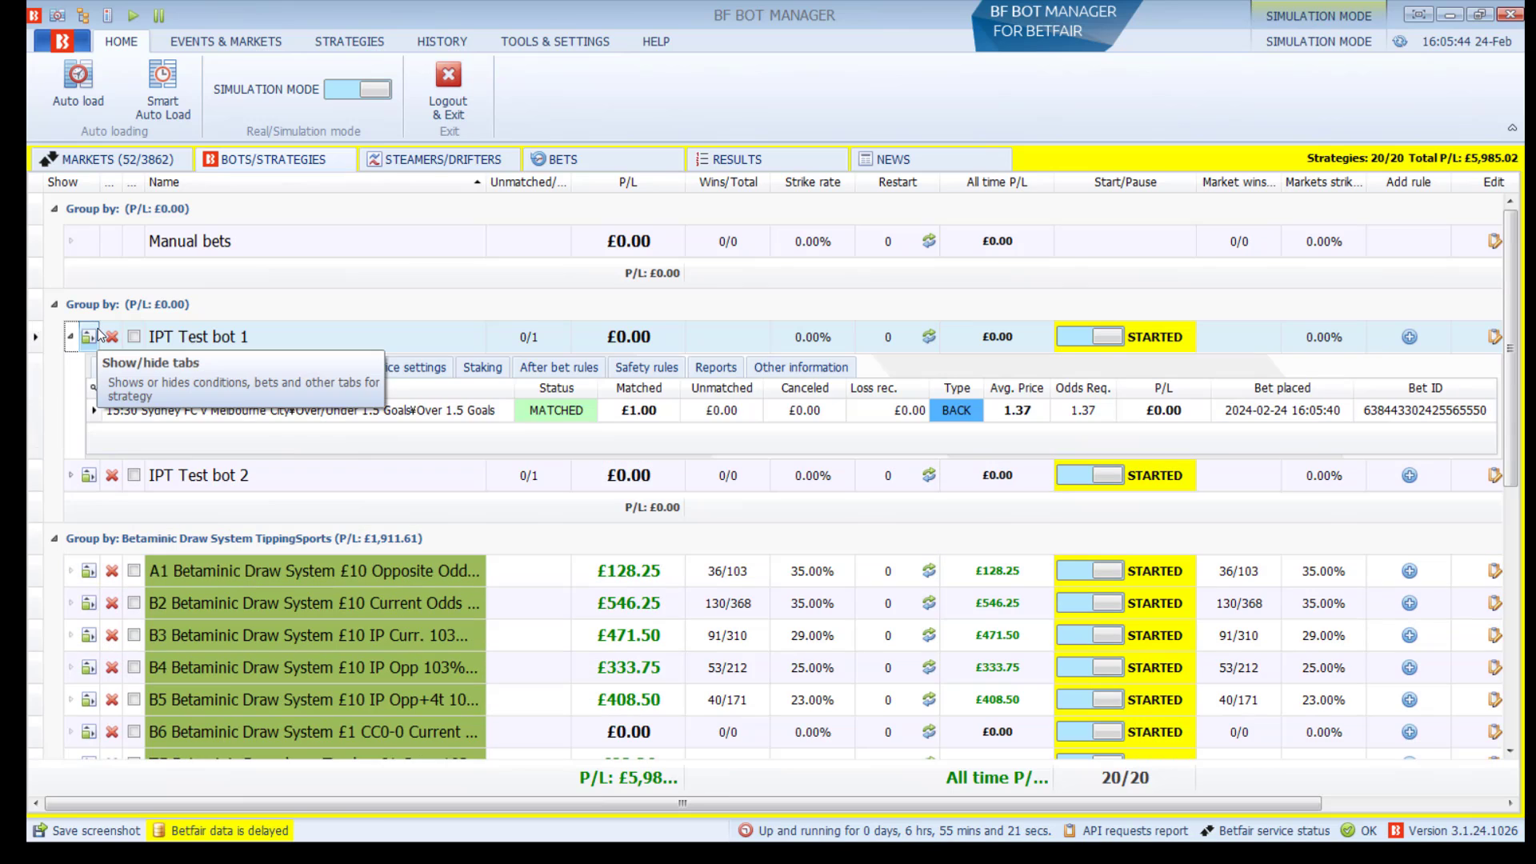
pyautogui.click(88, 475)
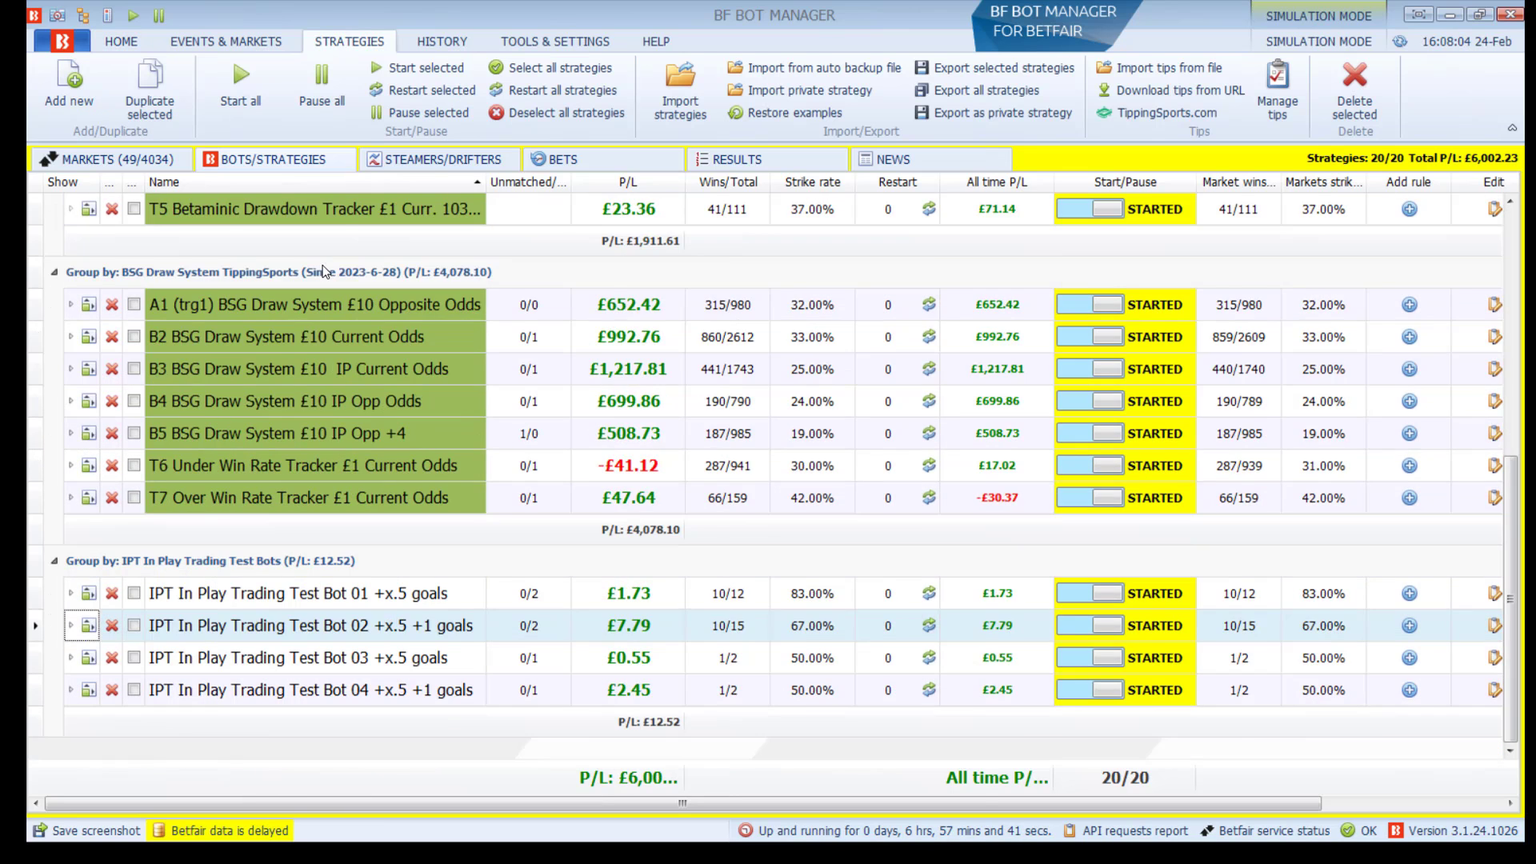
# Examine the results and compare the market conditions of IPT In Play Trading Test Bot 01 and Test Bot 03.
pyautogui.click(71, 621)
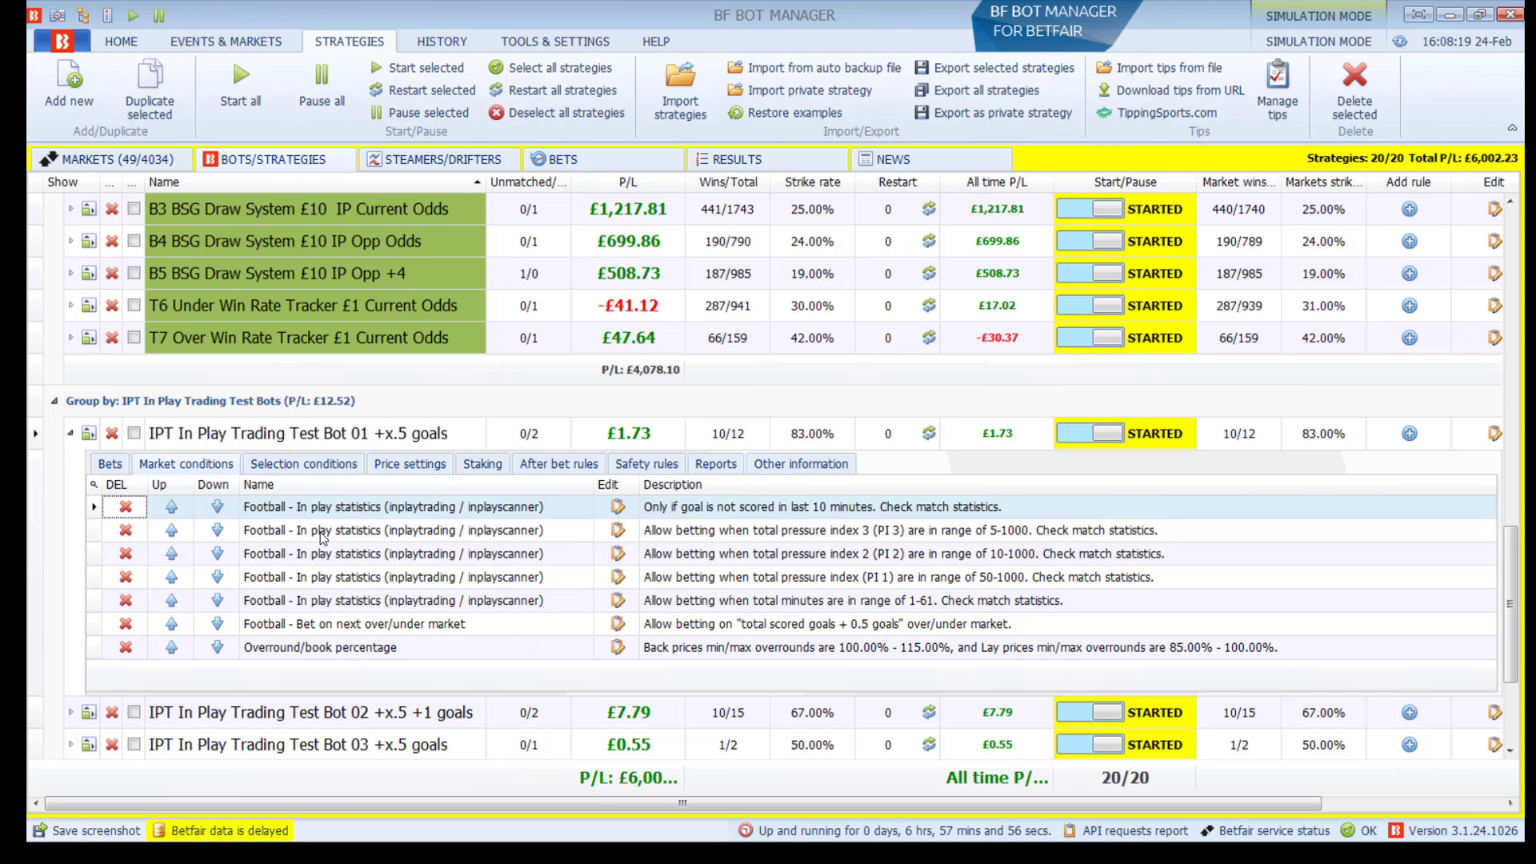
pyautogui.scroll(10, 90, 431)
pyautogui.scroll(-5, 145, 379)
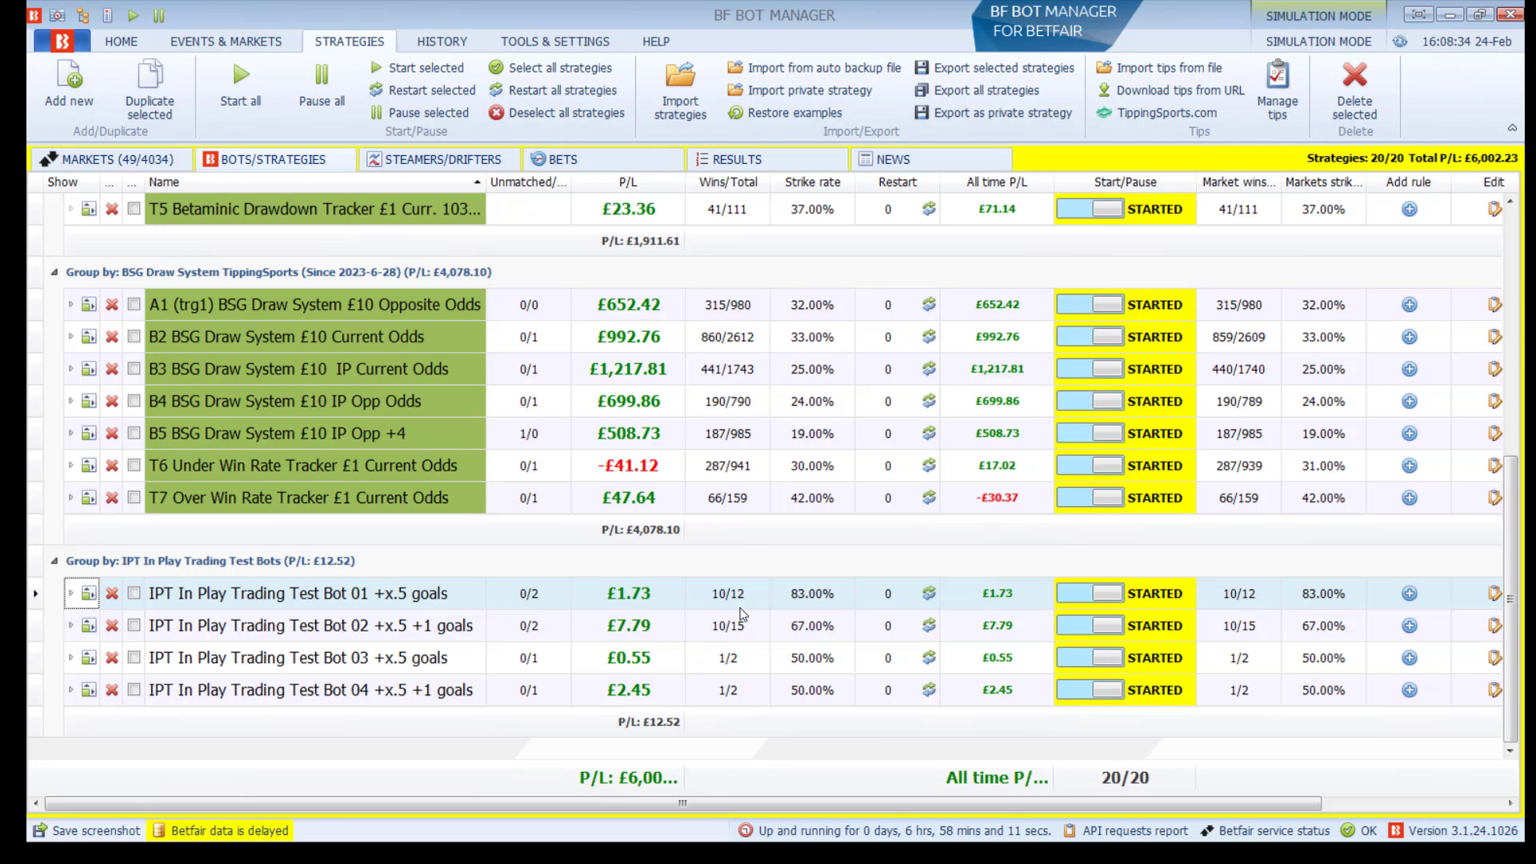
pyautogui.doubleClick(680, 652)
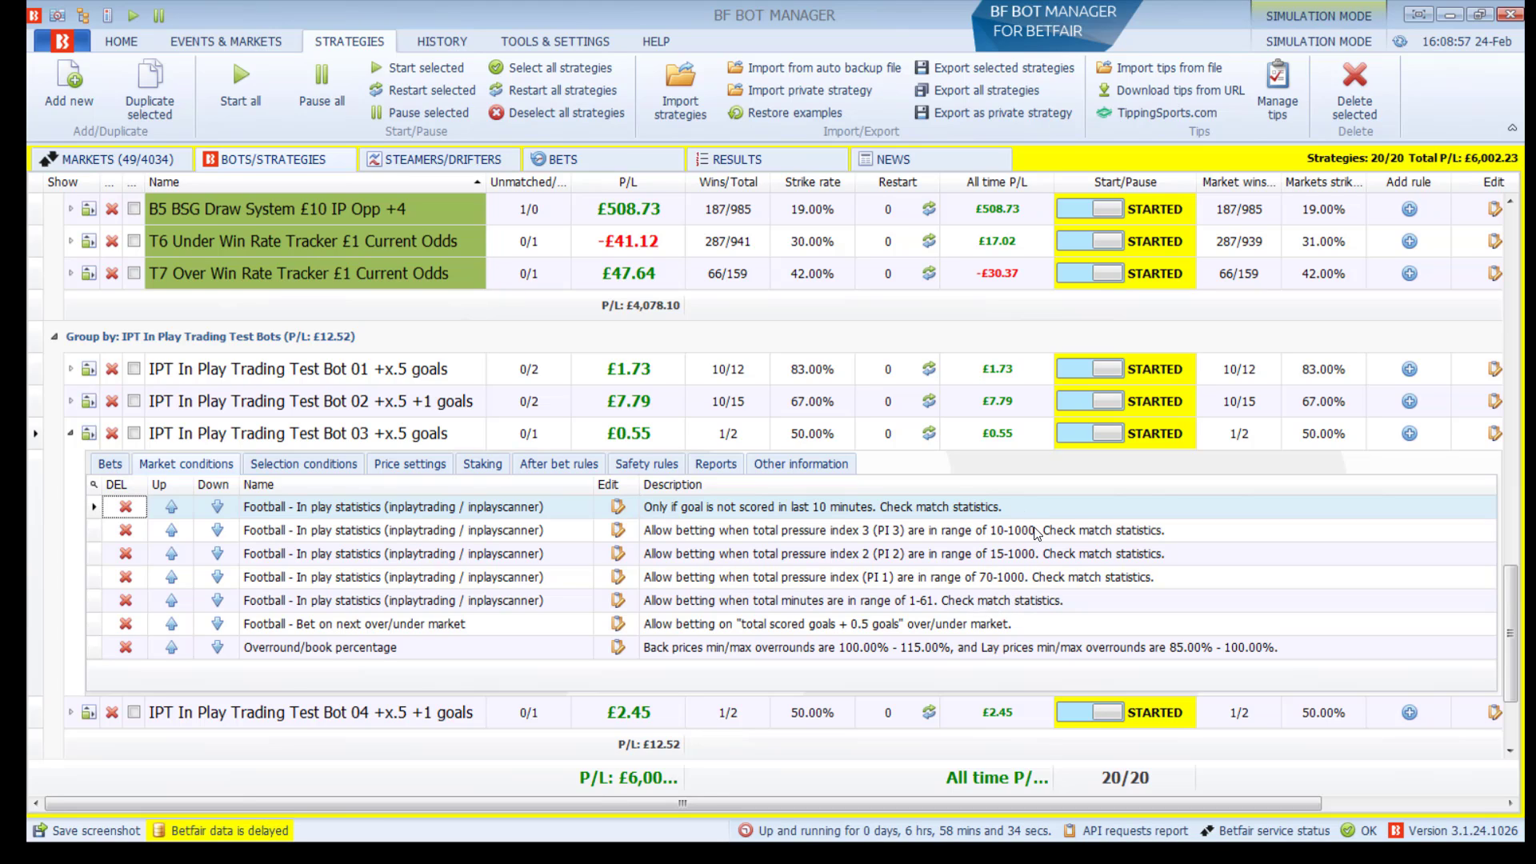
pyautogui.click(89, 434)
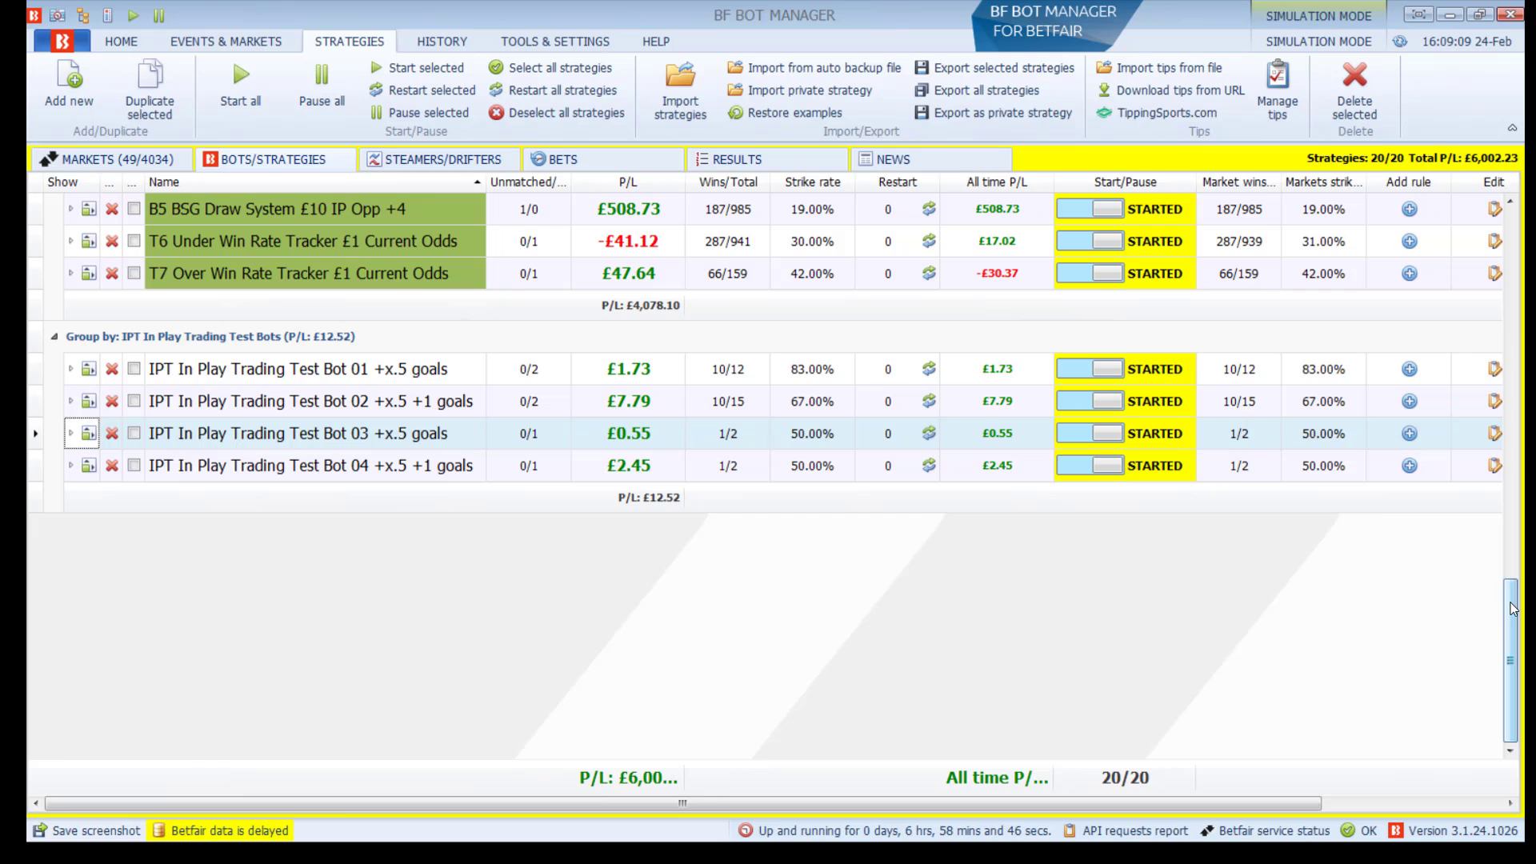
pyautogui.moveTo(1512, 608); pyautogui.dragTo(1512, 484)
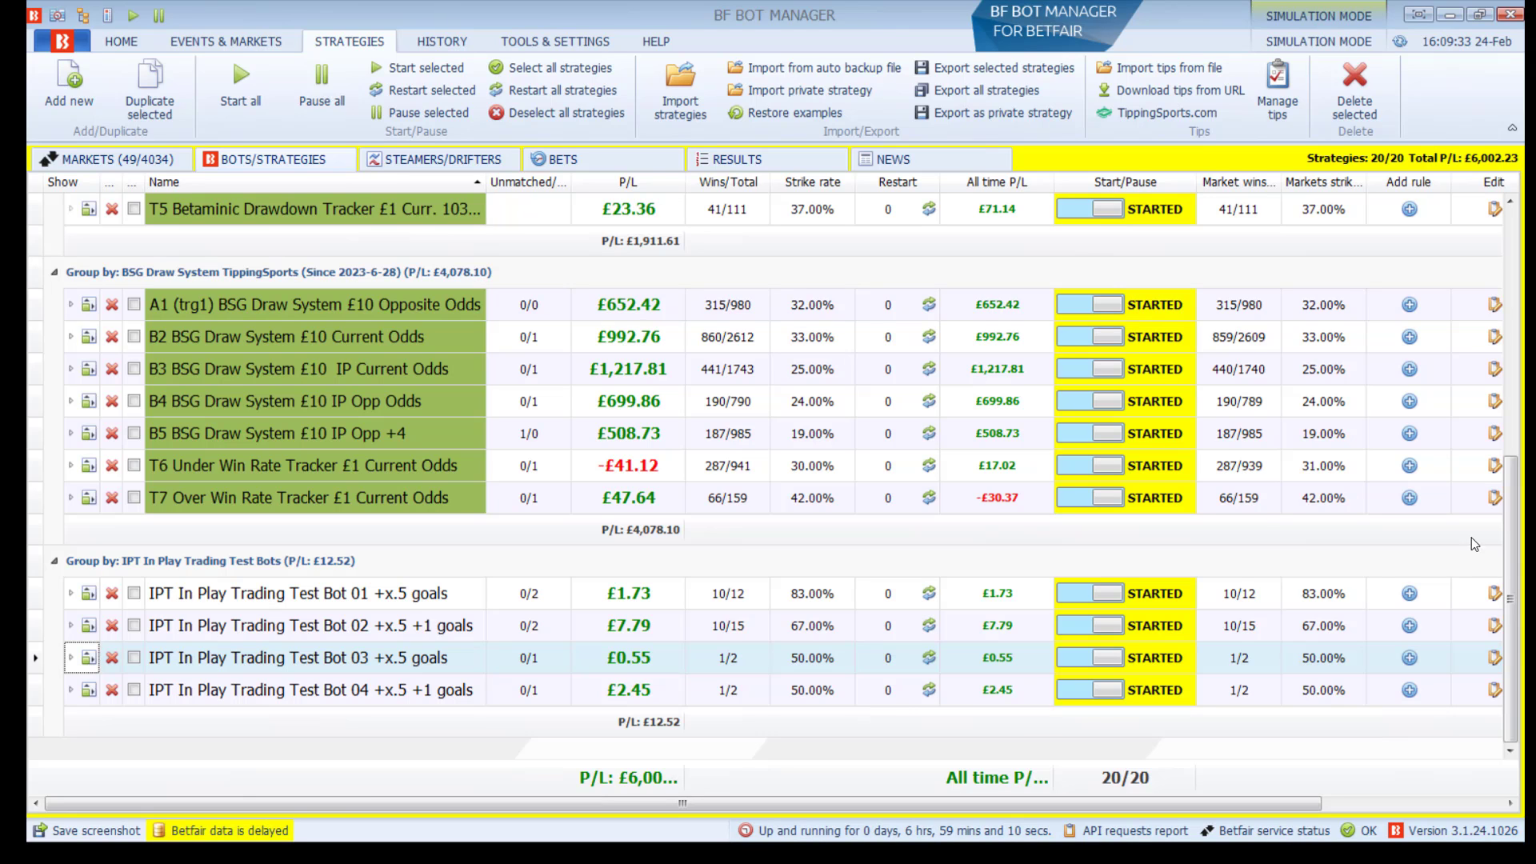
# Switch to the presentation document and page from the Example Simple Bot 01 summary to the two winning draw systems.
pyautogui.hotkey('alt', 'Tab')
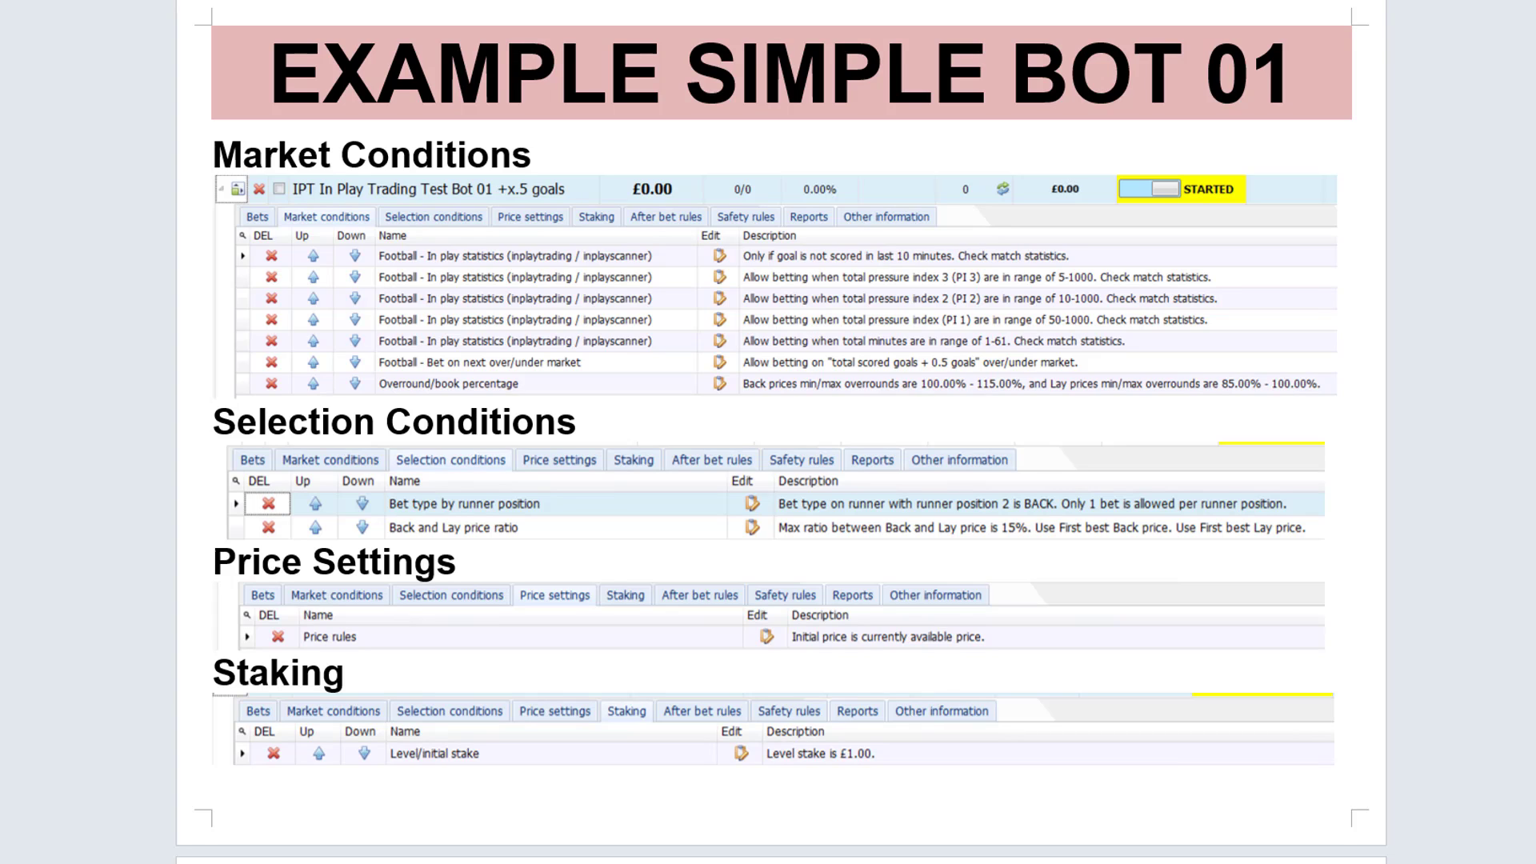
pyautogui.press('pagedown')
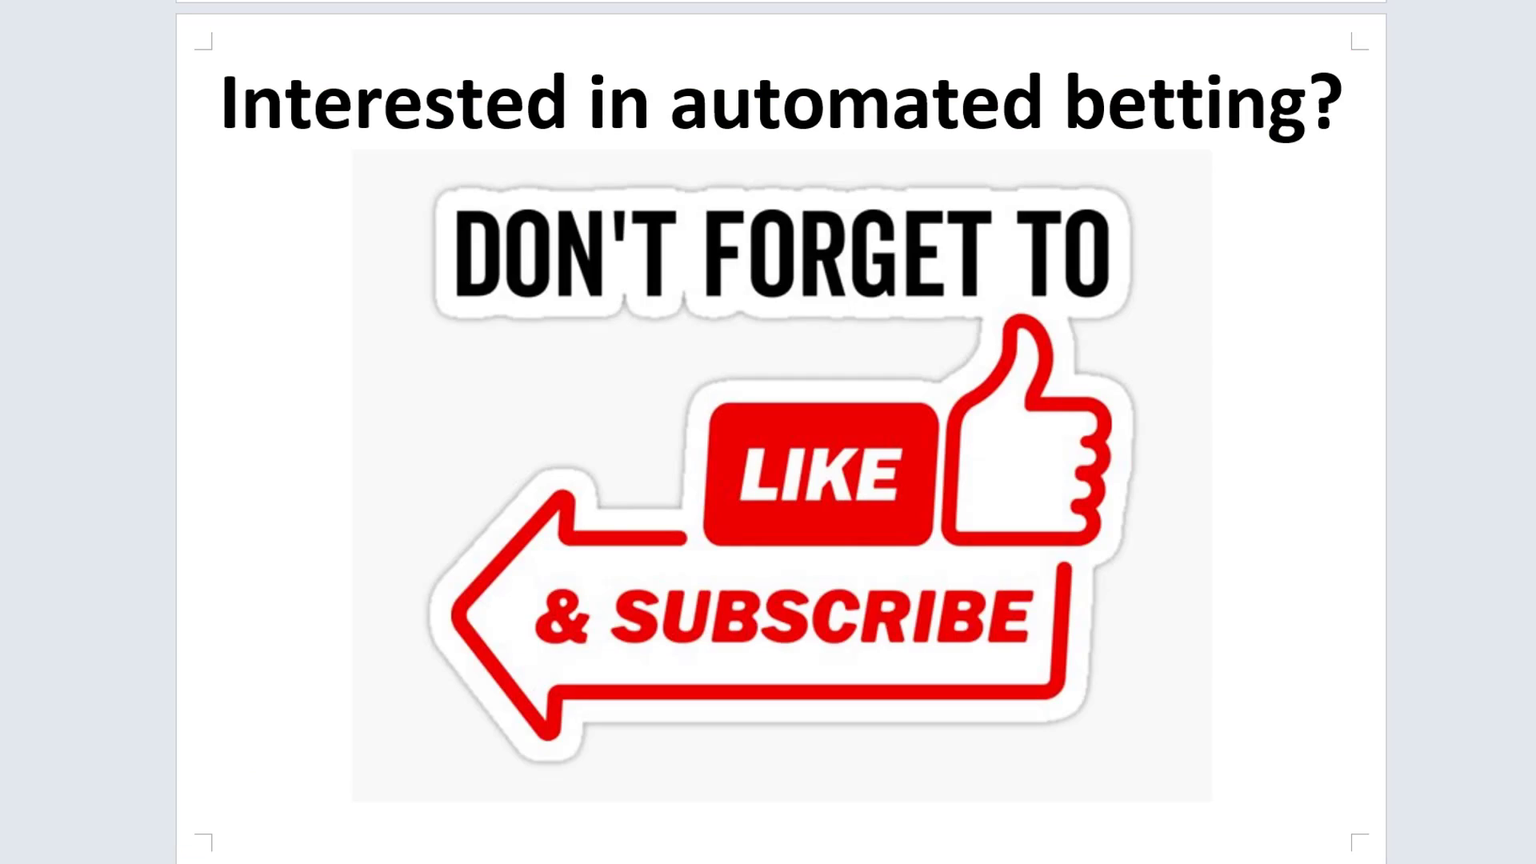
pyautogui.press('pagedown')
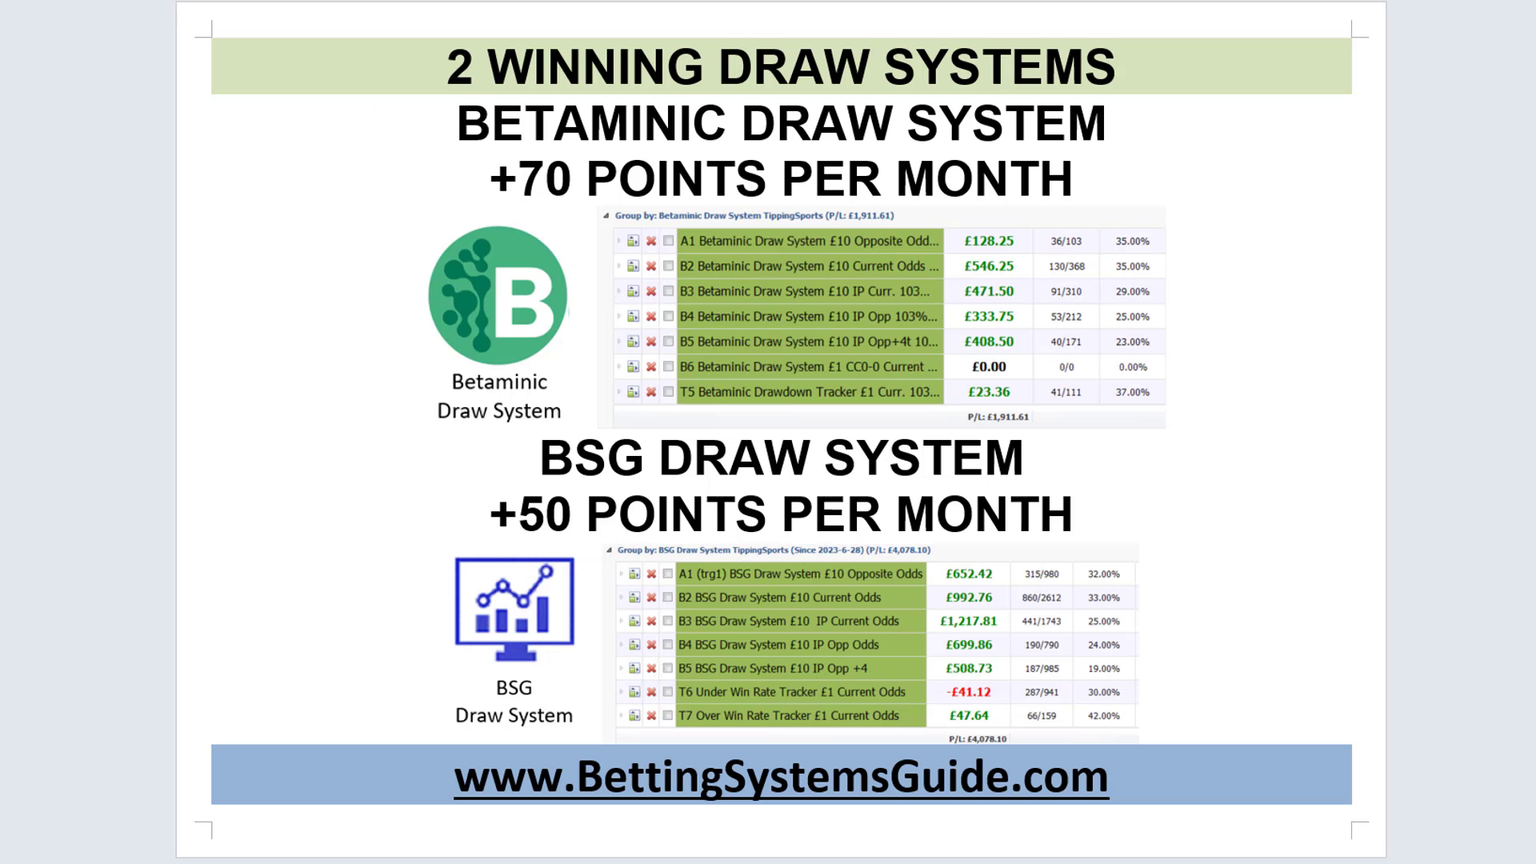